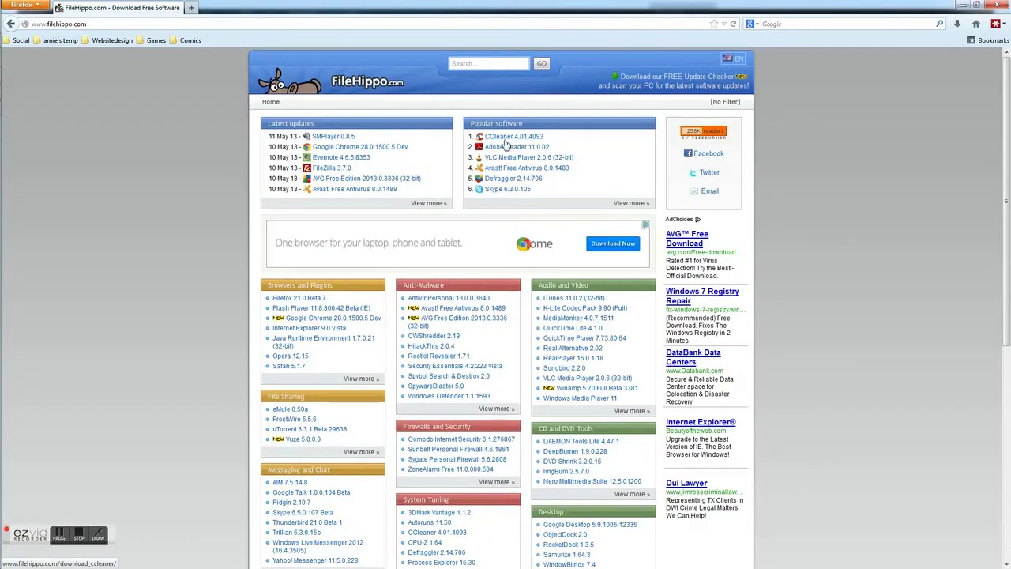
- Download the latest version of CCleaner 4.01.4093 from FileHippo and save the ccsetup401.exe file
{"action": "left_click", "coordinate": [508, 141]}
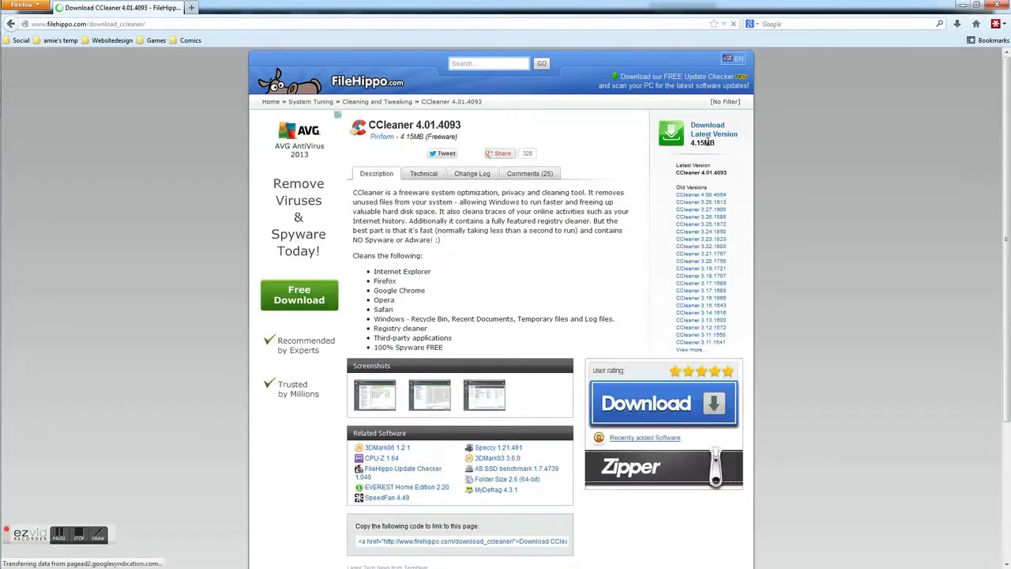
{"action": "left_click", "coordinate": [705, 136]}
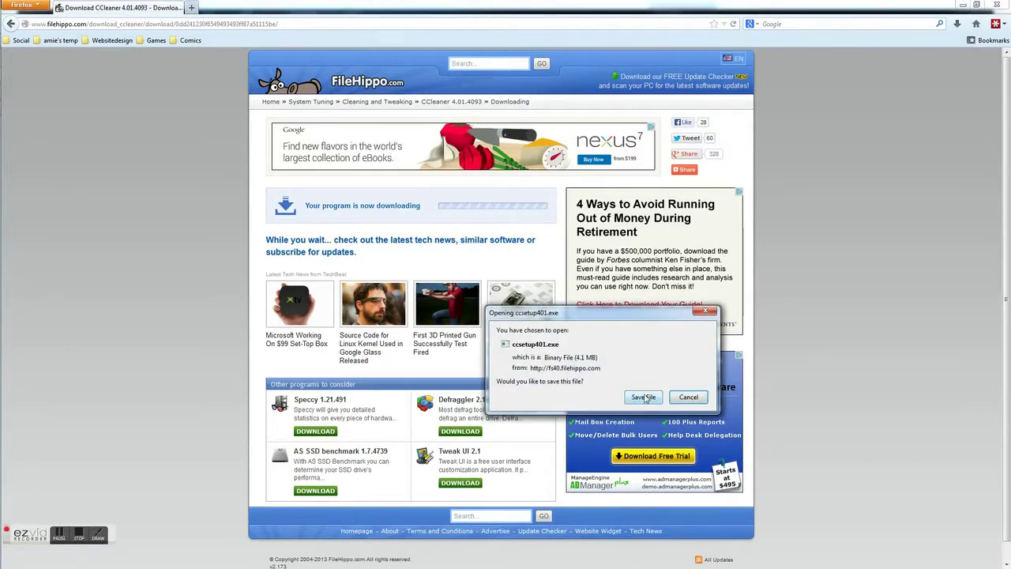
{"action": "left_click", "coordinate": [644, 398]}
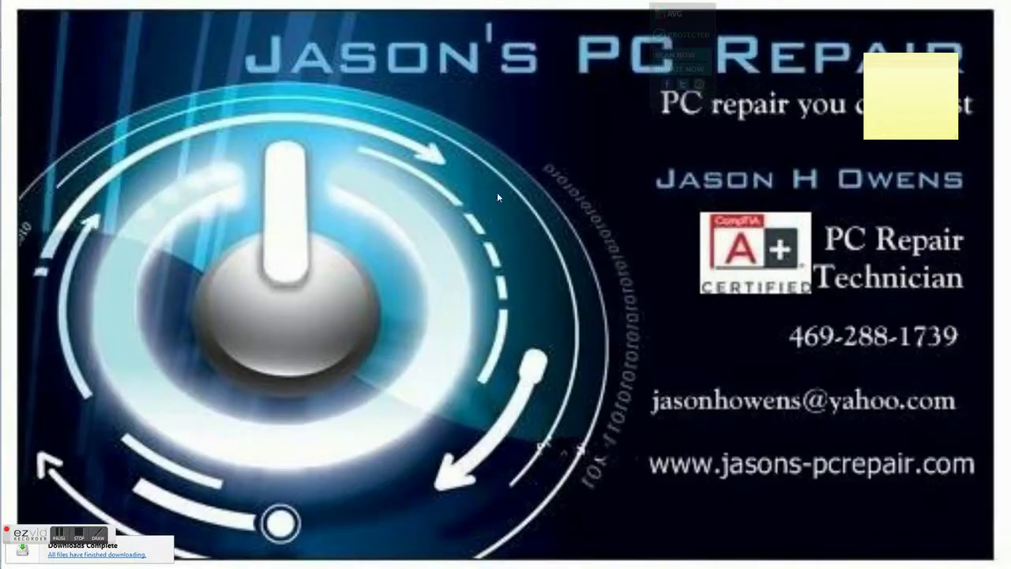
- Run the ccsetup401 installer from the Downloads folder on Local Disk (D:) and proceed to its install options
{"action": "mouse_move", "coordinate": [8, 115]}
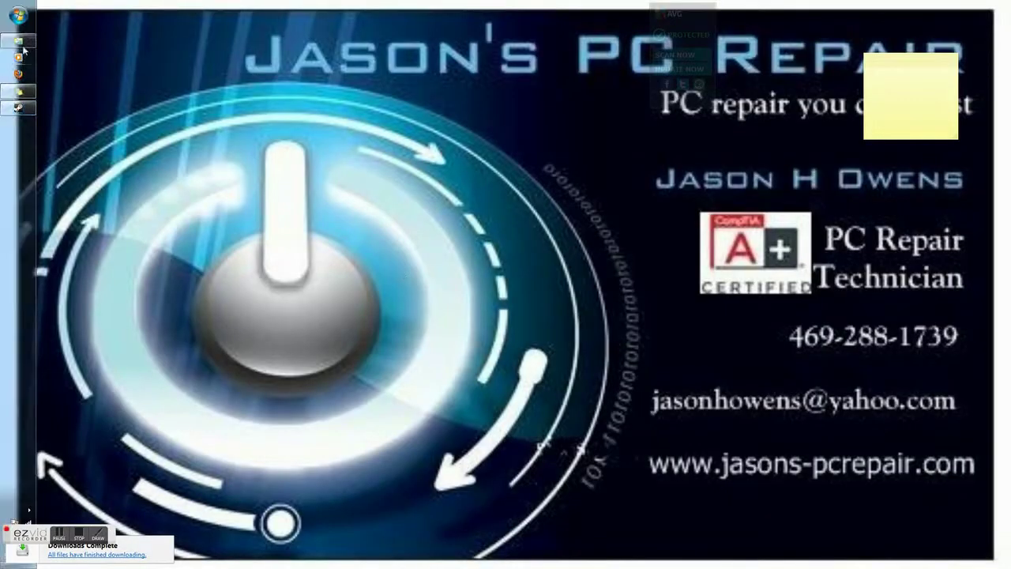
{"action": "left_click", "coordinate": [18, 19]}
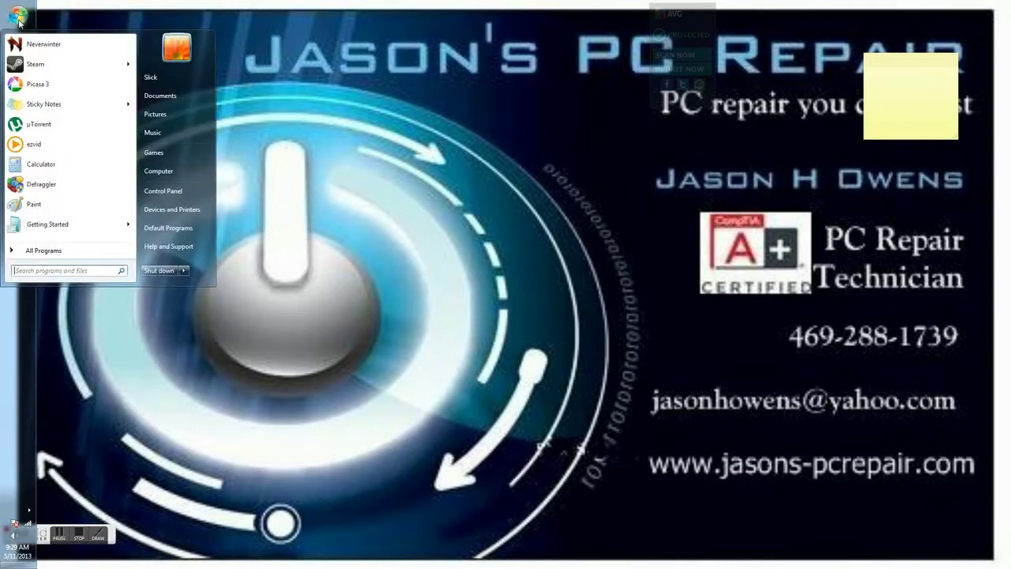
{"action": "left_click", "coordinate": [198, 171]}
{"action": "double_click", "coordinate": [316, 200]}
{"action": "double_click", "coordinate": [162, 202]}
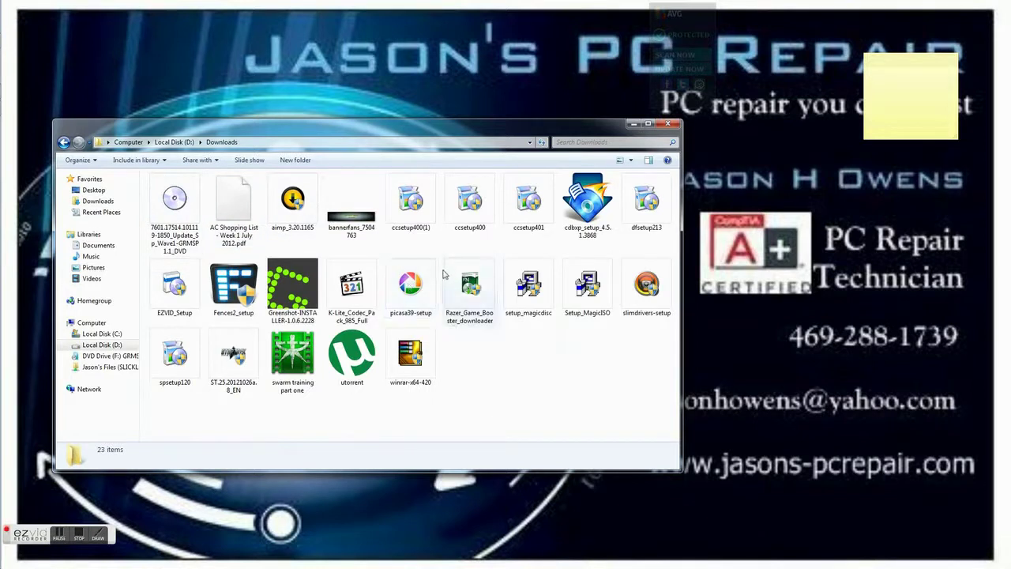
{"action": "left_click", "coordinate": [529, 201]}
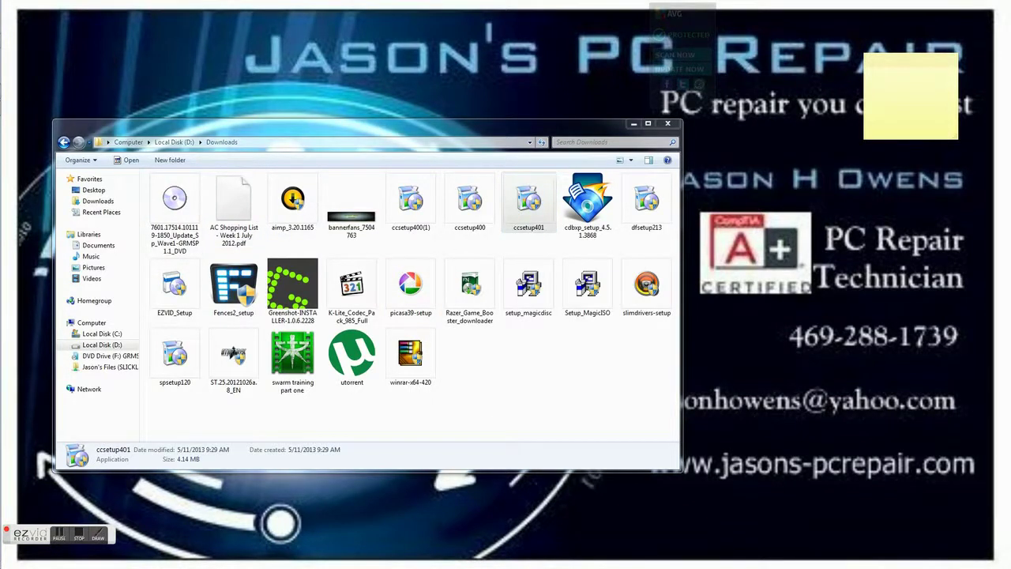
{"action": "left_click", "coordinate": [670, 124]}
{"action": "left_click", "coordinate": [606, 379]}
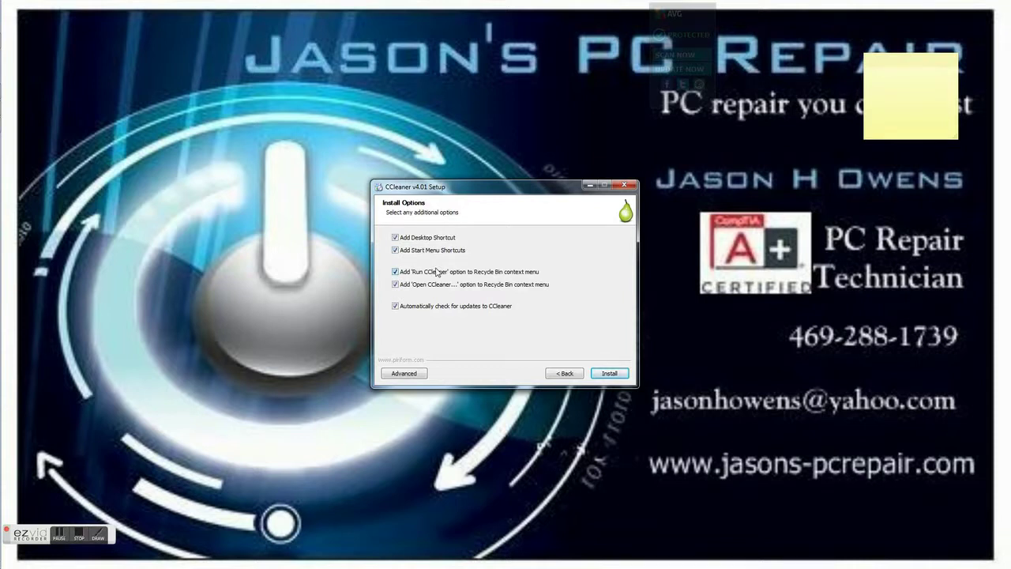
{"action": "left_click", "coordinate": [17, 16]}
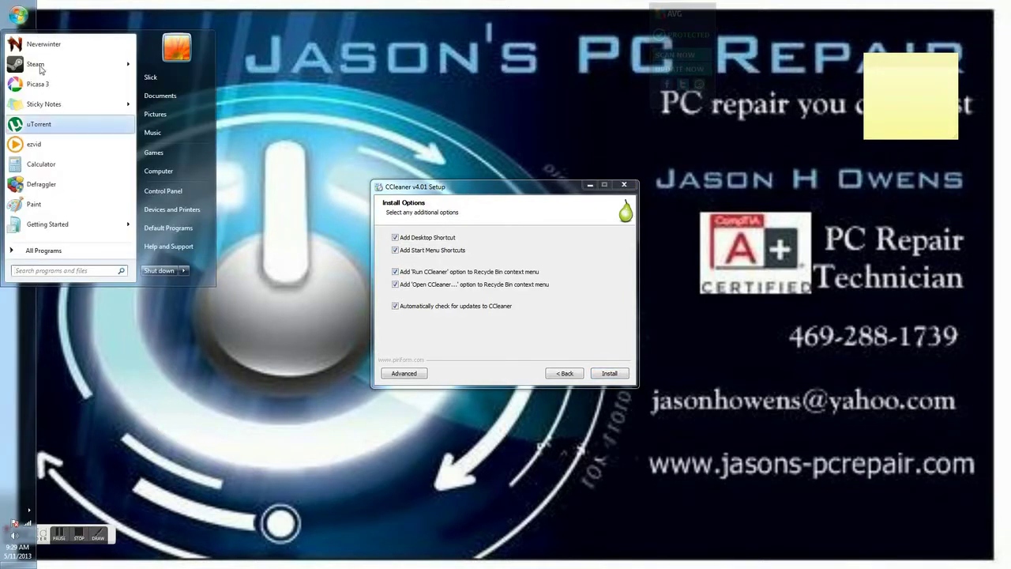
{"action": "left_click", "coordinate": [188, 390]}
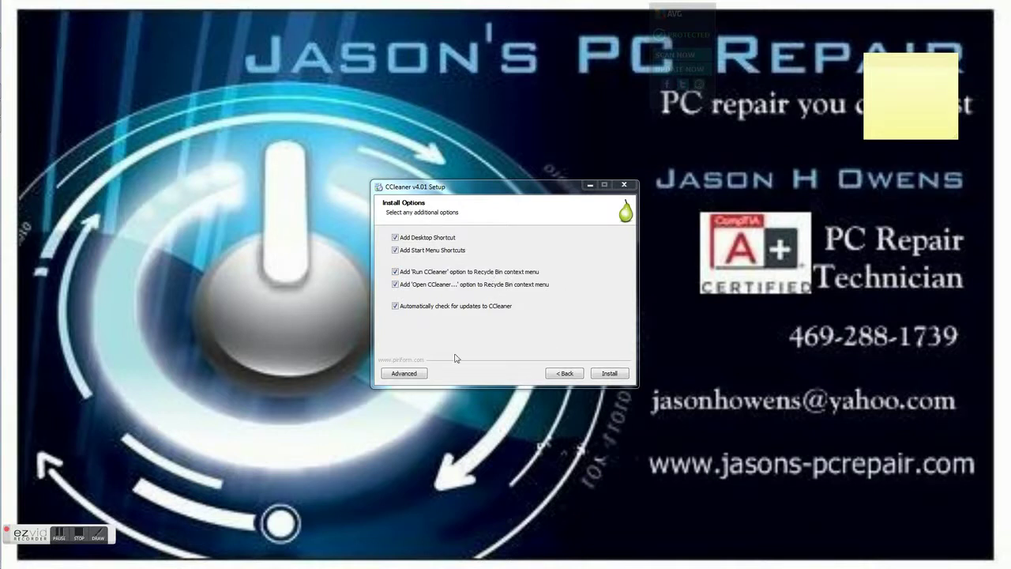
- In the advanced setup, keep installation for anyone using this computer and change the destination folder's drive to D:
{"action": "left_click", "coordinate": [416, 376]}
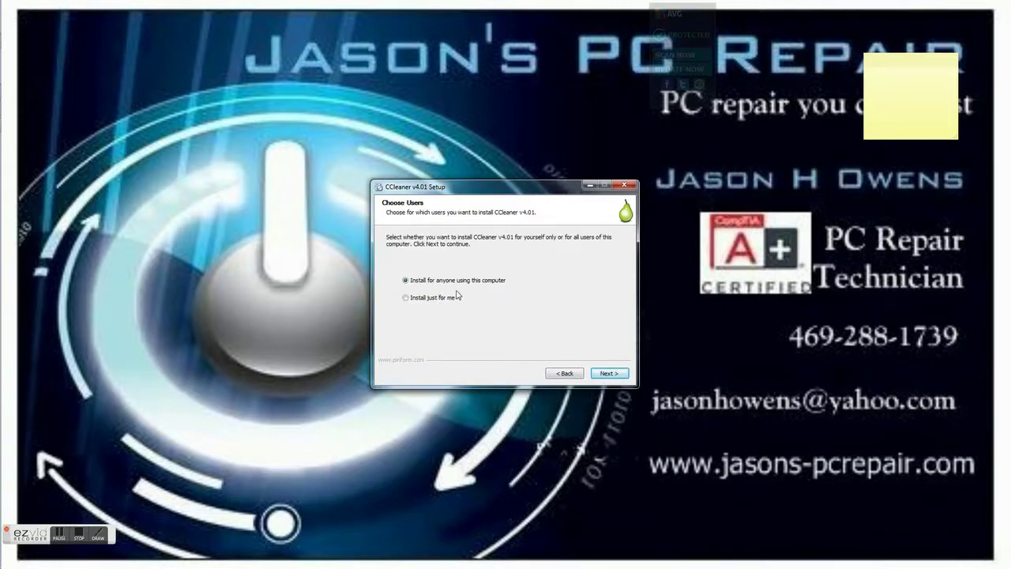
{"action": "left_click", "coordinate": [605, 373]}
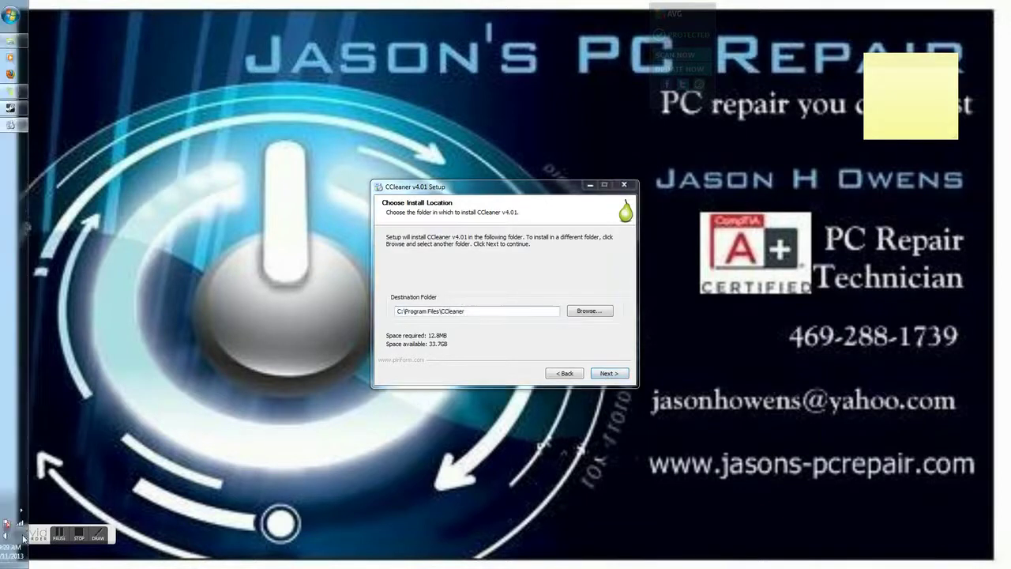
{"action": "right_click", "coordinate": [23, 539]}
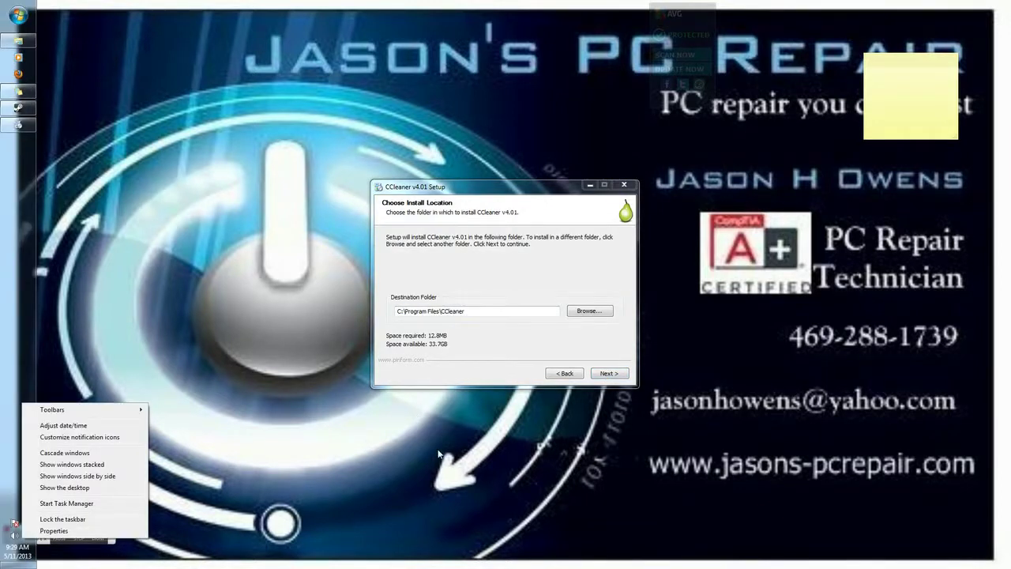
{"action": "left_click", "coordinate": [387, 301]}
{"action": "type", "text": "D:"}
{"action": "left_click", "coordinate": [613, 374]}
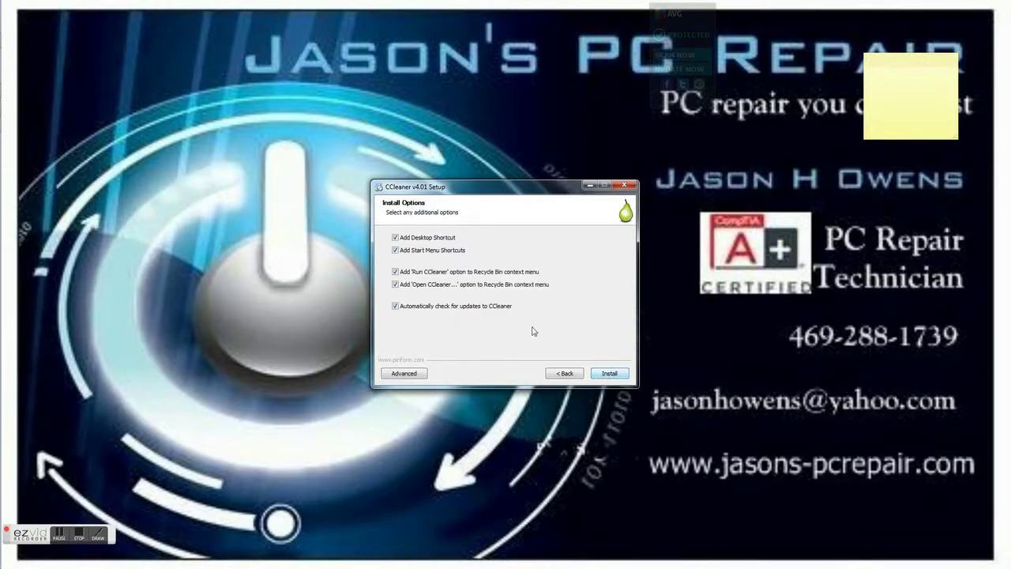
- Install CCleaner v4.01 with the program set to run on finish, and accept the recommended intelligent cookie scan
{"action": "left_click", "coordinate": [611, 375]}
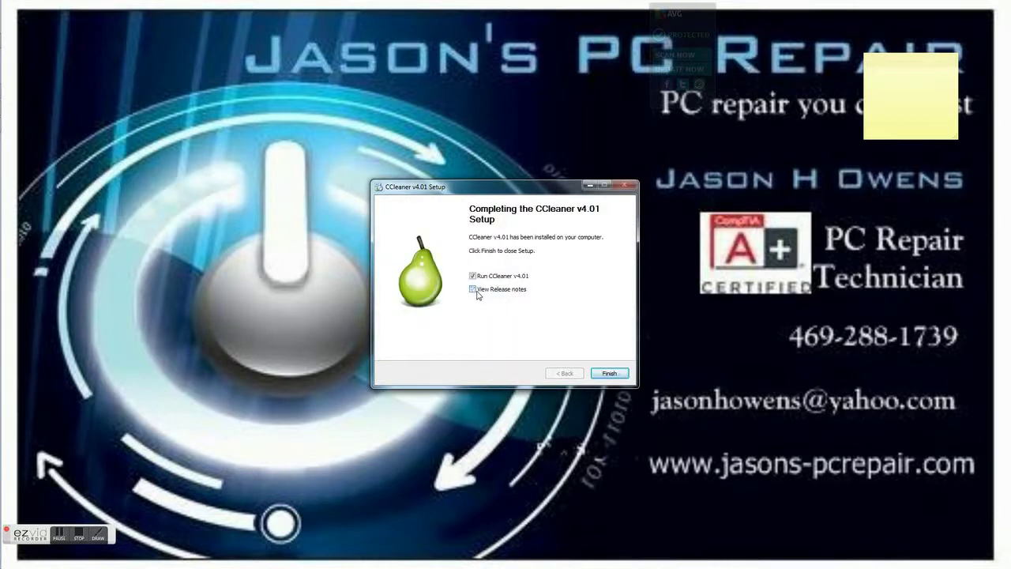
{"action": "left_click", "coordinate": [609, 373]}
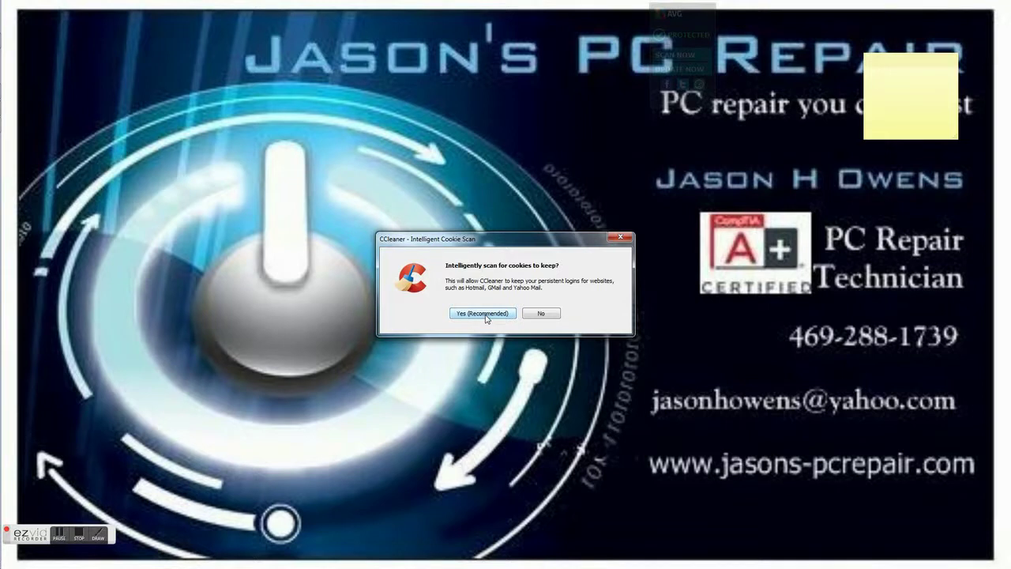
{"action": "left_click", "coordinate": [486, 314]}
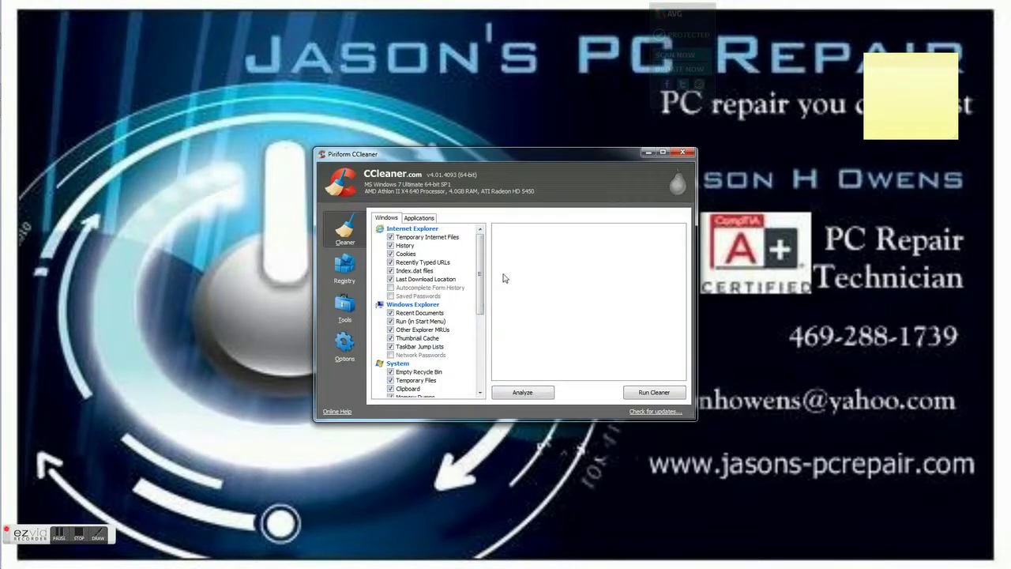
- Exclude Internet Explorer's History and Firefox's Internet History from the items to clean
{"action": "left_click", "coordinate": [395, 247]}
{"action": "left_click", "coordinate": [426, 218]}
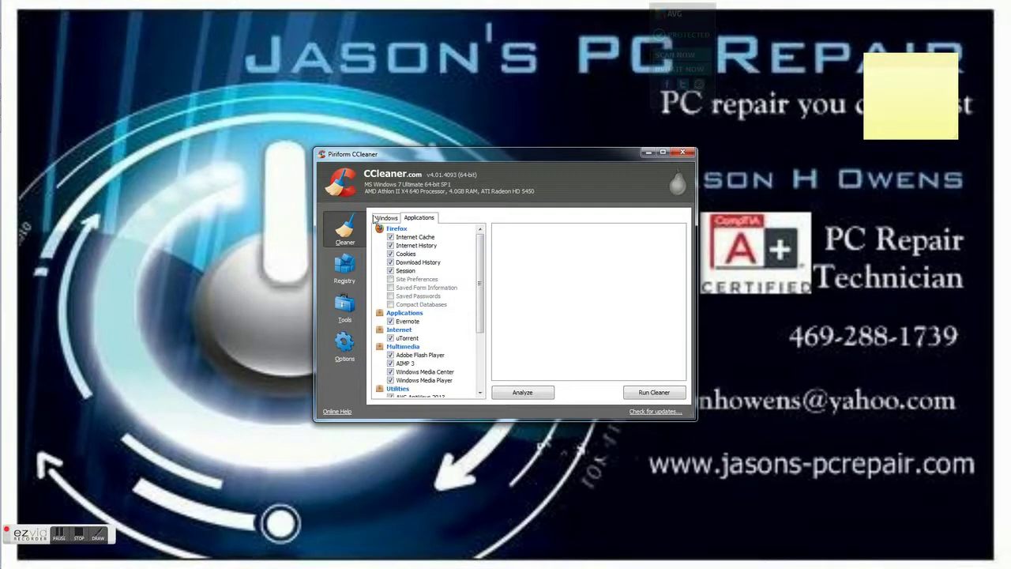
{"action": "left_click", "coordinate": [392, 222]}
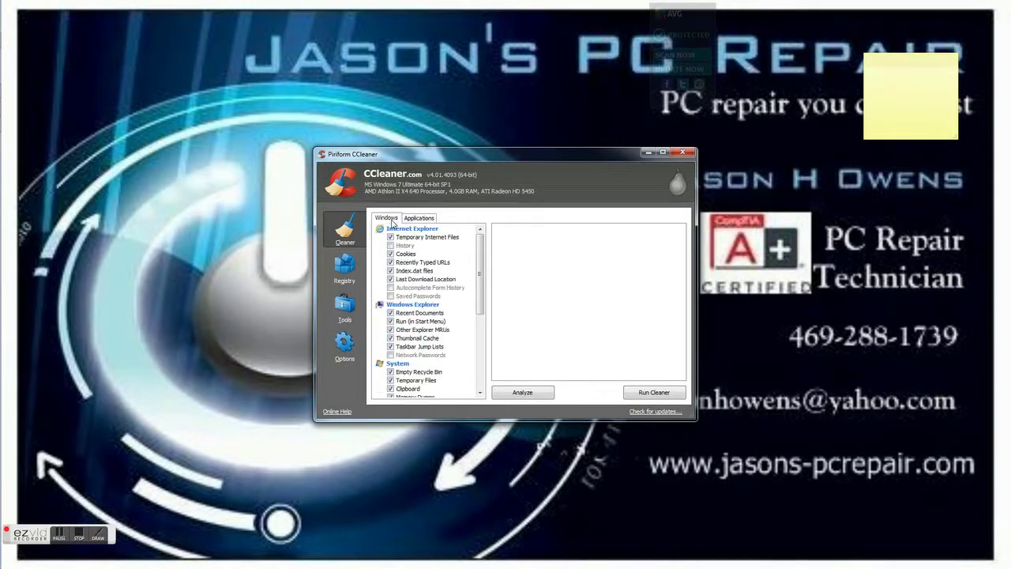
{"action": "scroll", "coordinate": [482, 260], "scroll_direction": "down", "scroll_amount": 1}
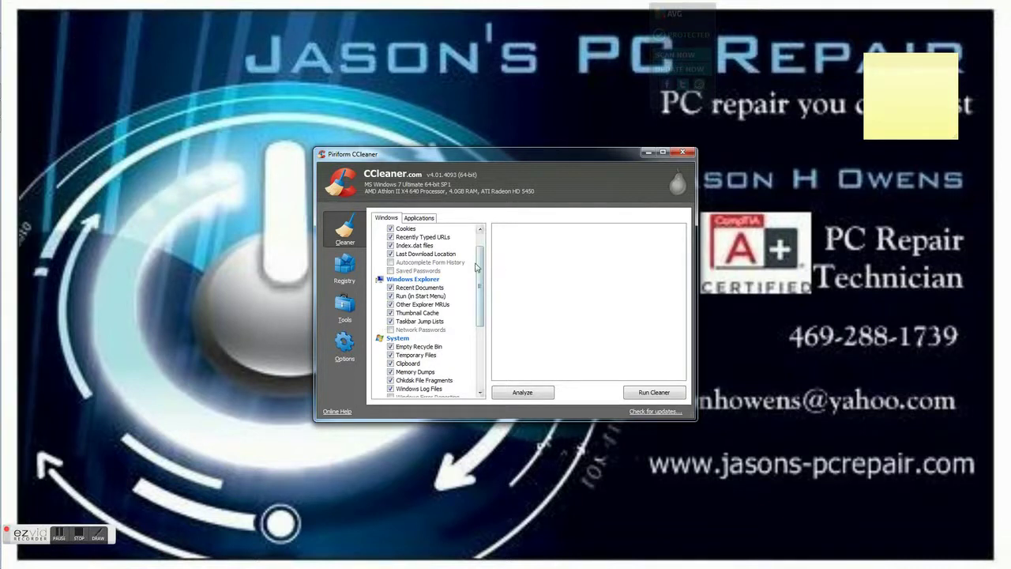
{"action": "scroll", "coordinate": [406, 335], "scroll_direction": "down", "scroll_amount": 5}
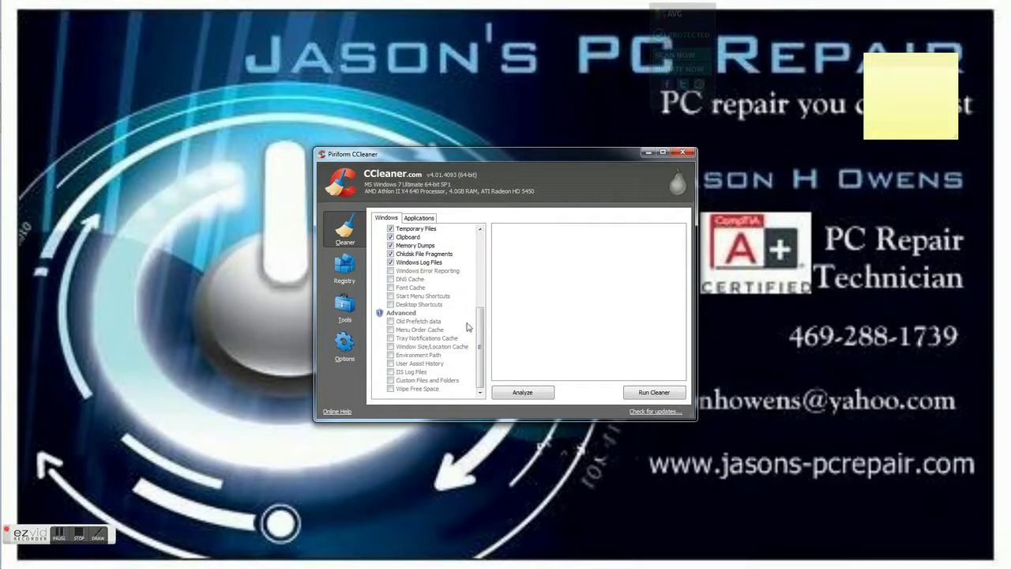
{"action": "left_click_drag", "start_coordinate": [480, 328], "coordinate": [480, 230]}
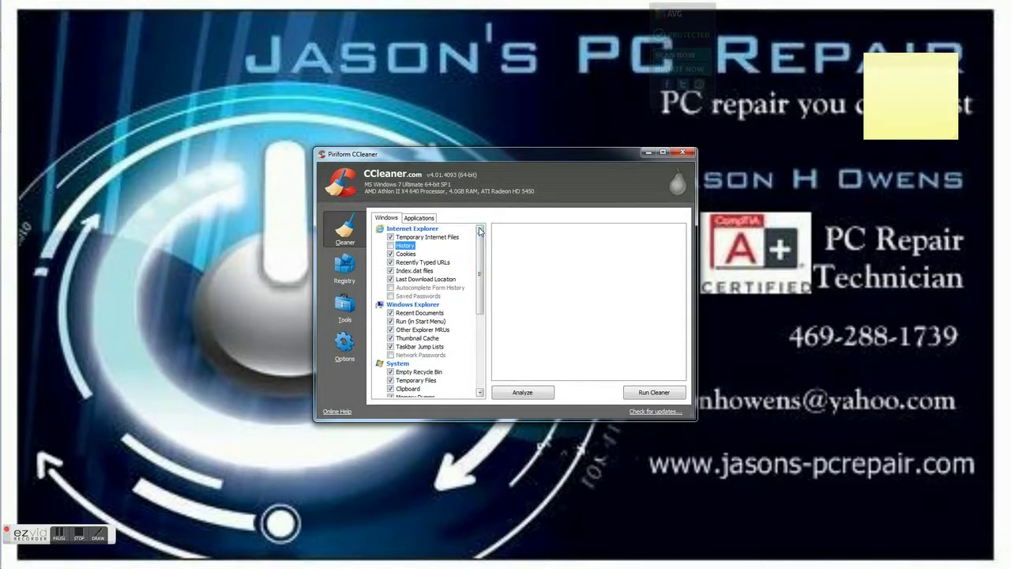
{"action": "left_click_drag", "start_coordinate": [480, 234], "coordinate": [499, 368]}
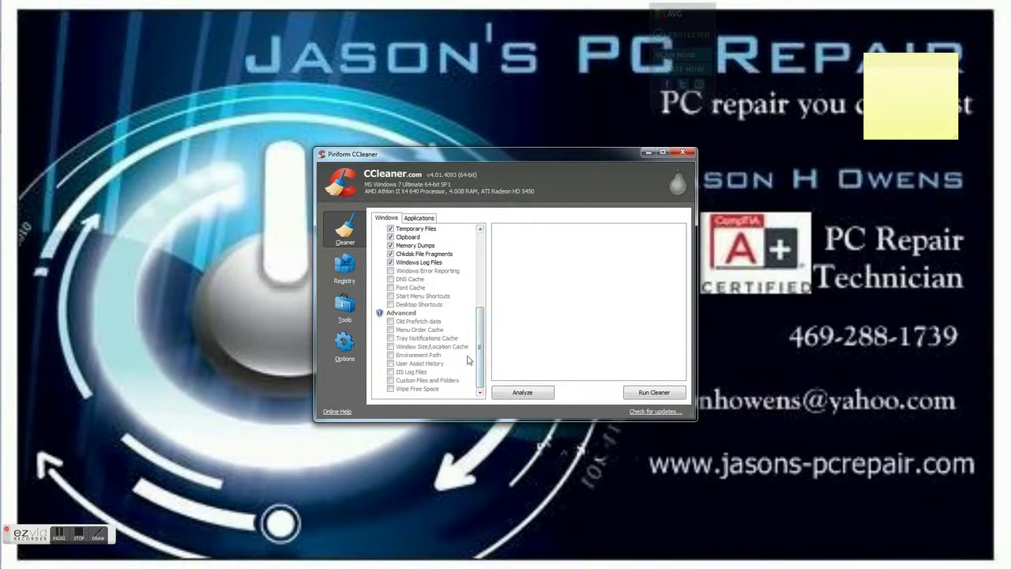
{"action": "left_click_drag", "start_coordinate": [481, 326], "coordinate": [483, 227]}
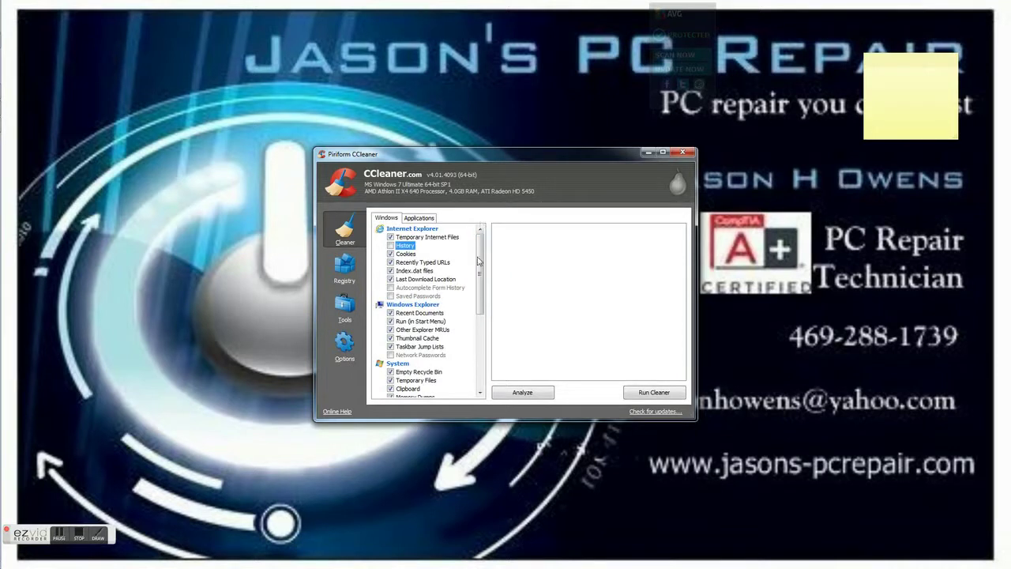
{"action": "mouse_move", "coordinate": [483, 266]}
{"action": "left_mouse_down"}
{"action": "mouse_move", "coordinate": [486, 348]}
{"action": "mouse_move", "coordinate": [485, 272]}
{"action": "left_mouse_up"}
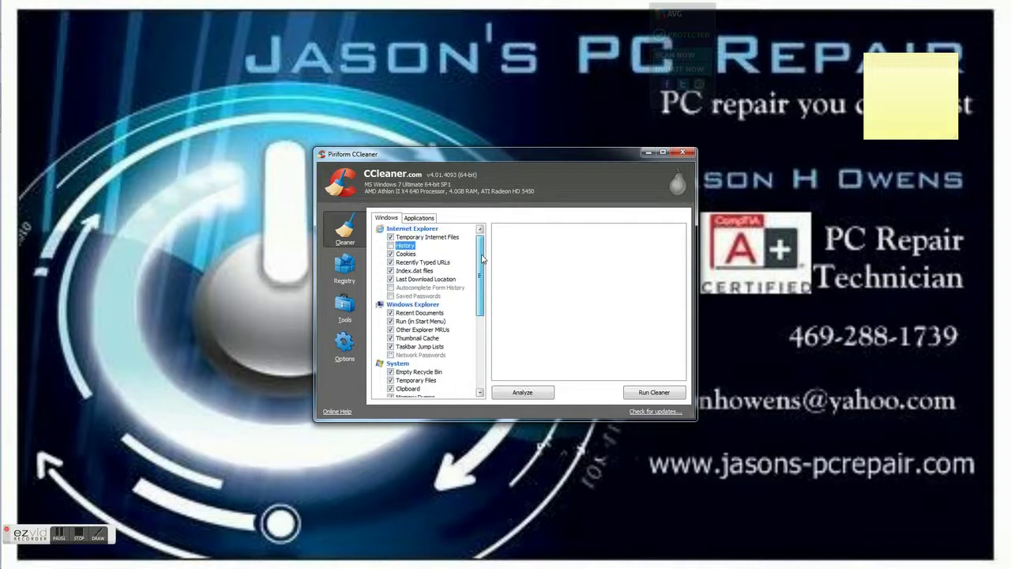
{"action": "left_click", "coordinate": [419, 218]}
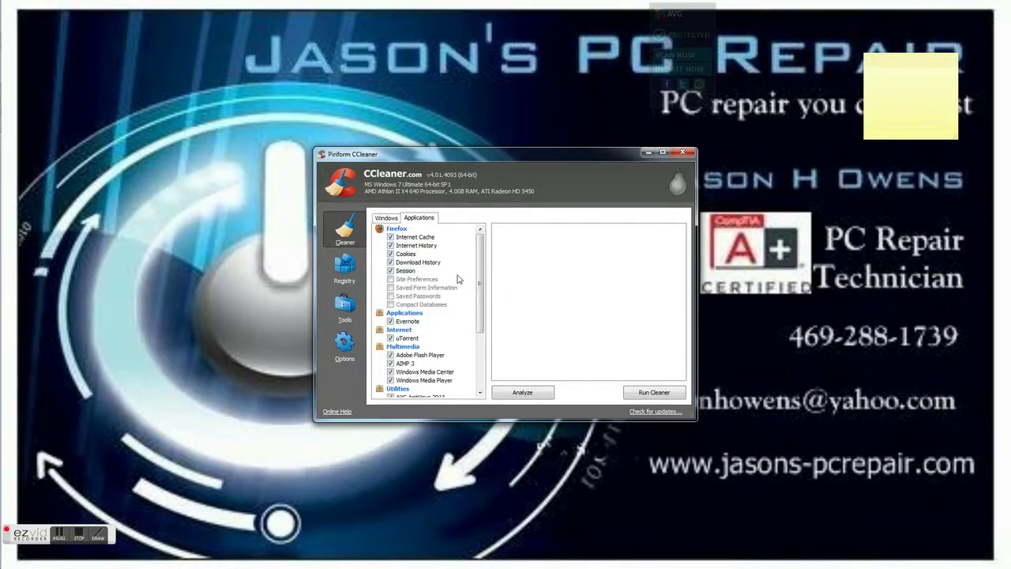
{"action": "left_click", "coordinate": [390, 247]}
- Analyze the selected Windows and application items and run the cleaner to permanently delete the files
{"action": "left_click", "coordinate": [523, 394]}
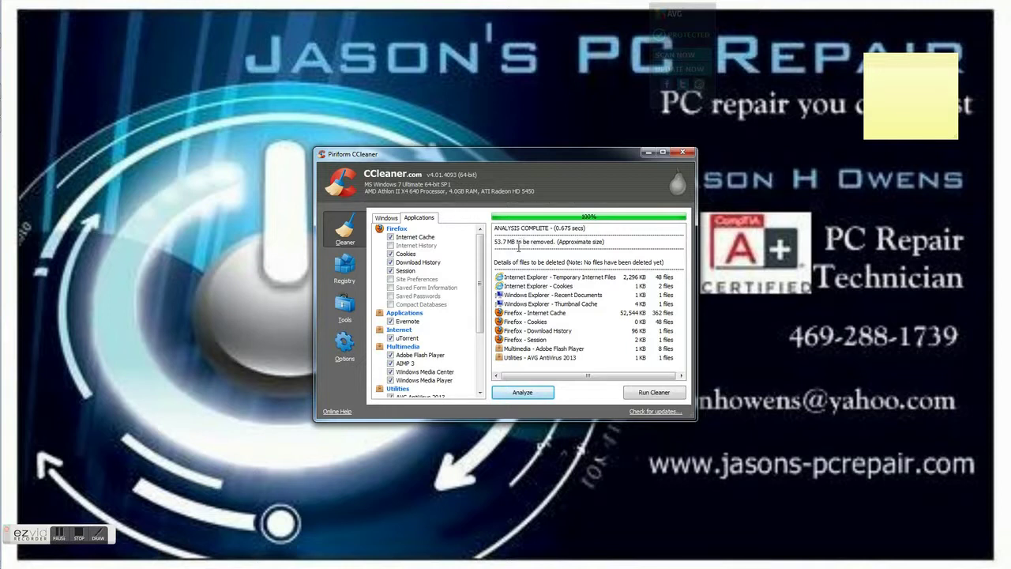
{"action": "left_click", "coordinate": [653, 393]}
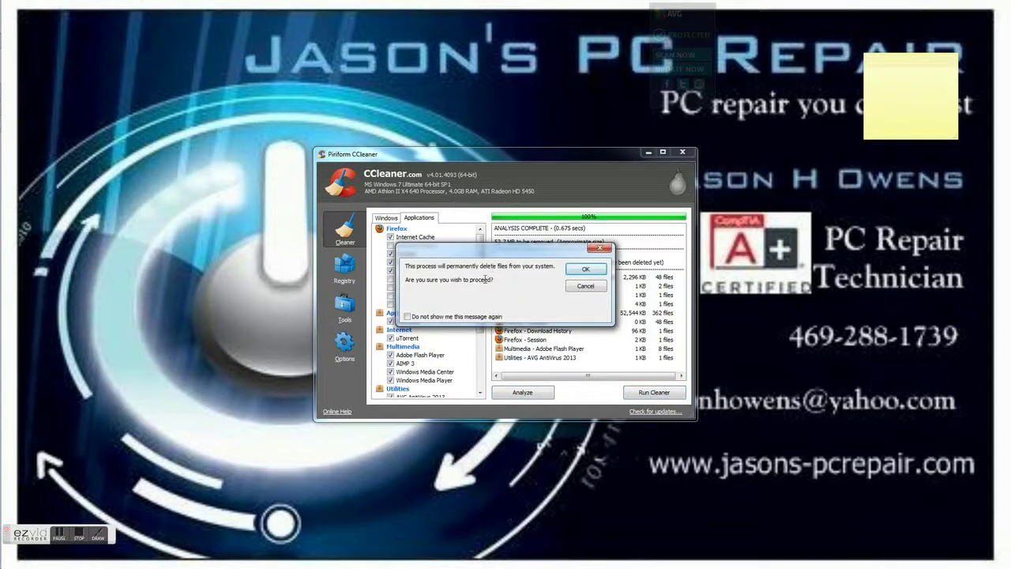
{"action": "left_click", "coordinate": [586, 270]}
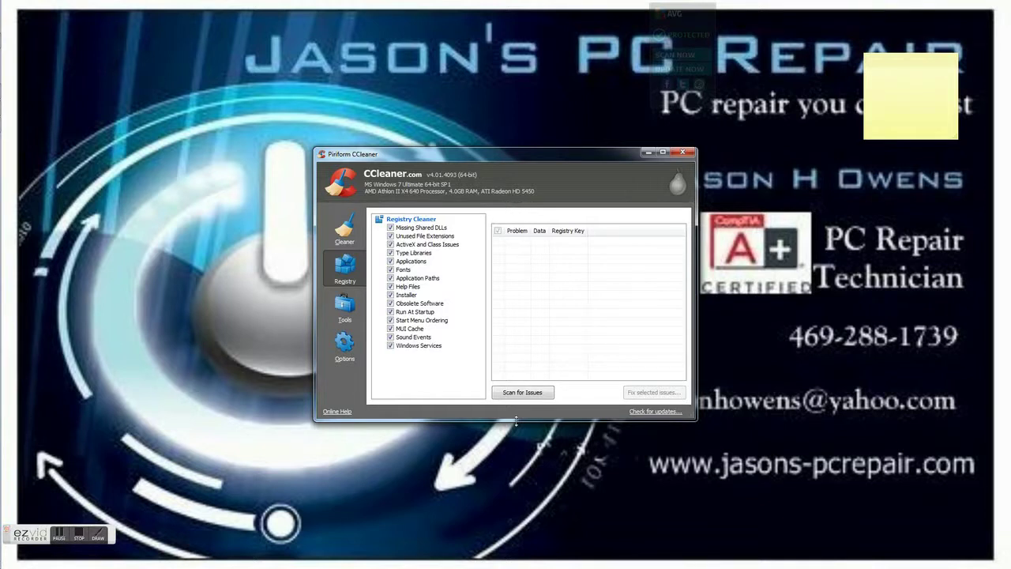
- Scan the registry for issues and fix all selected ones, saving a backup of the registry changes in the Documents library
{"action": "left_click", "coordinate": [523, 393]}
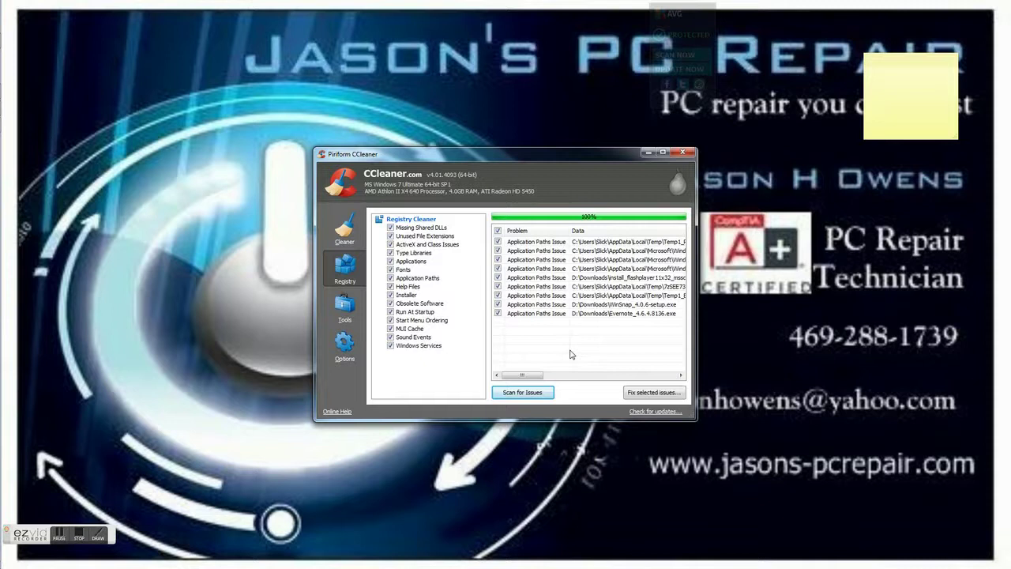
{"action": "left_click", "coordinate": [652, 392]}
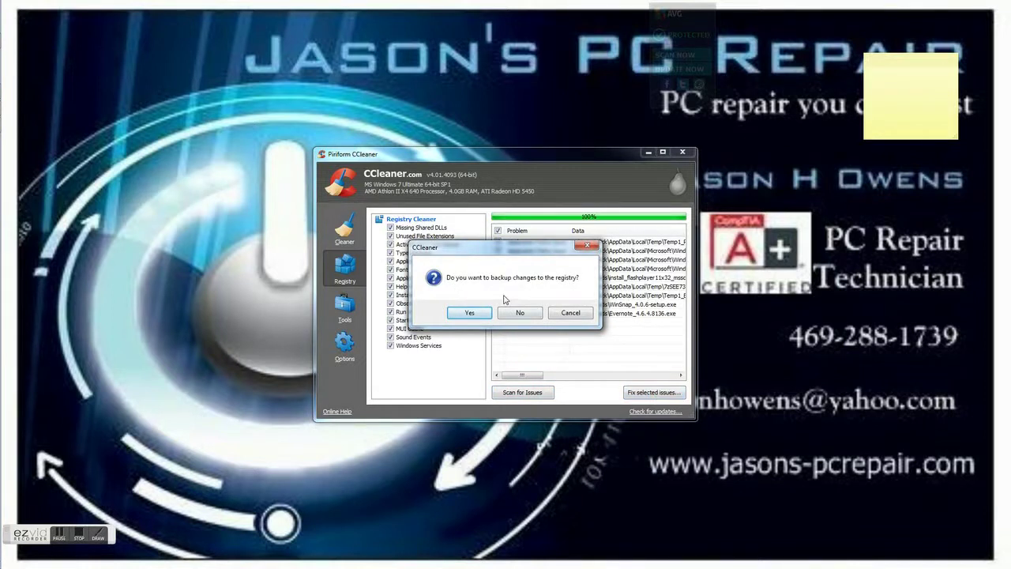
{"action": "left_click", "coordinate": [467, 313]}
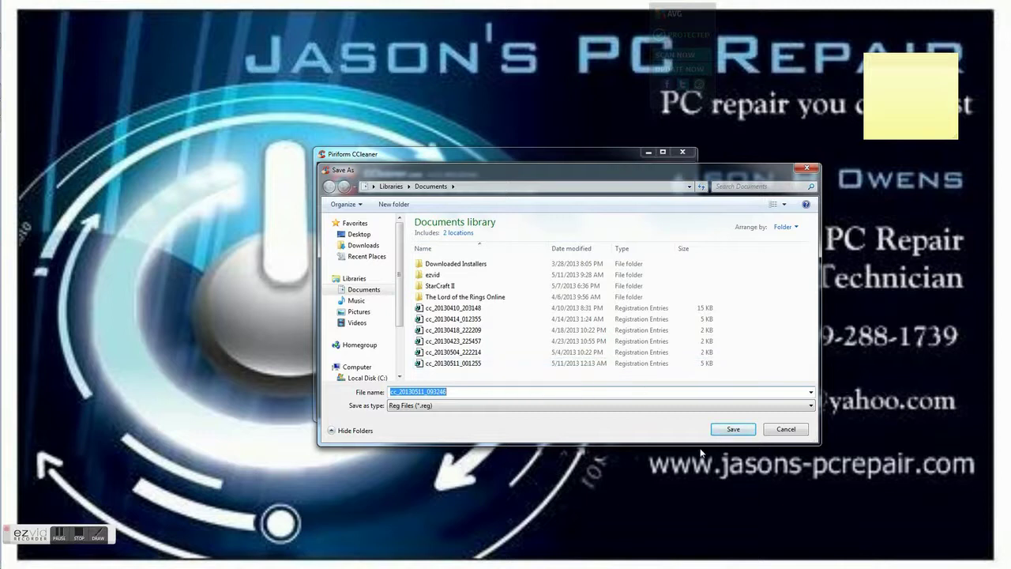
{"action": "left_click", "coordinate": [732, 430]}
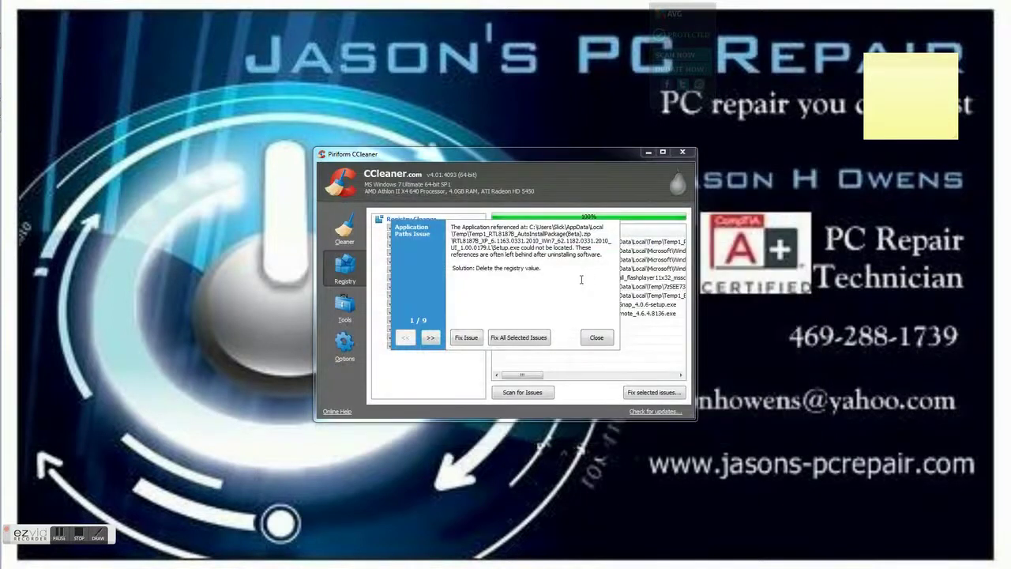
{"action": "left_click", "coordinate": [518, 338]}
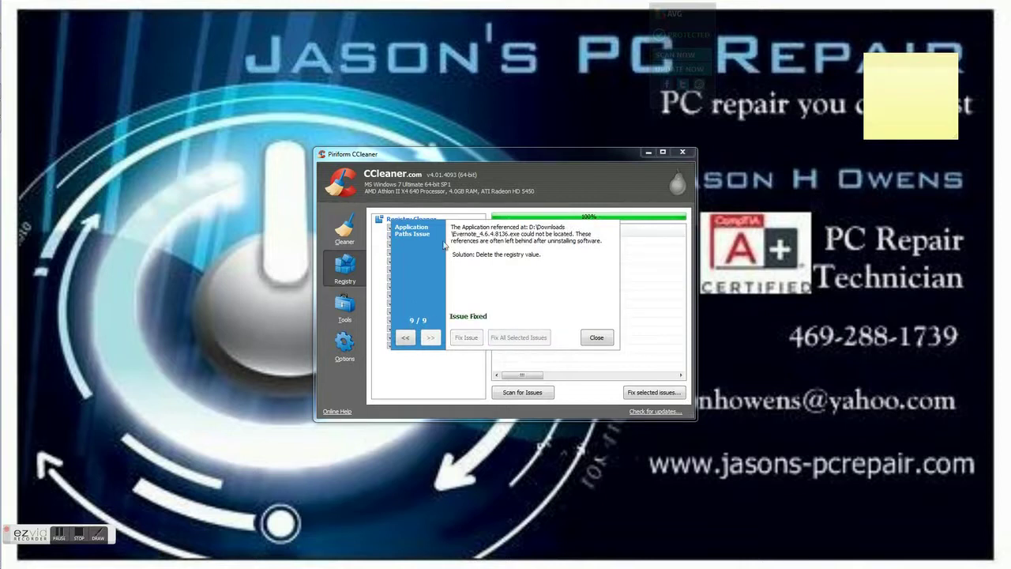
{"action": "left_click", "coordinate": [597, 337]}
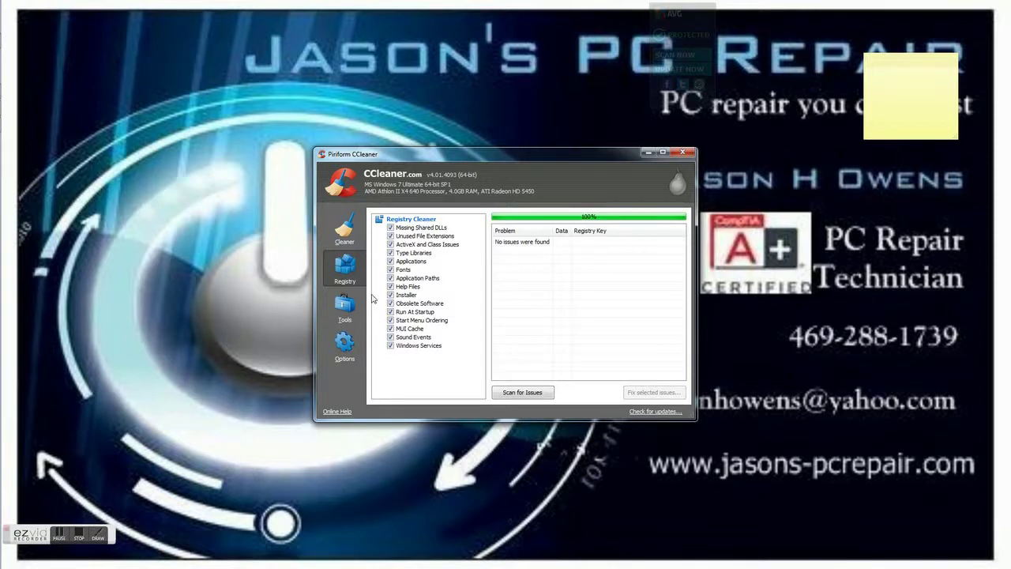
- Browse the installed programs that the Uninstall tool can remove
{"action": "left_click", "coordinate": [351, 310]}
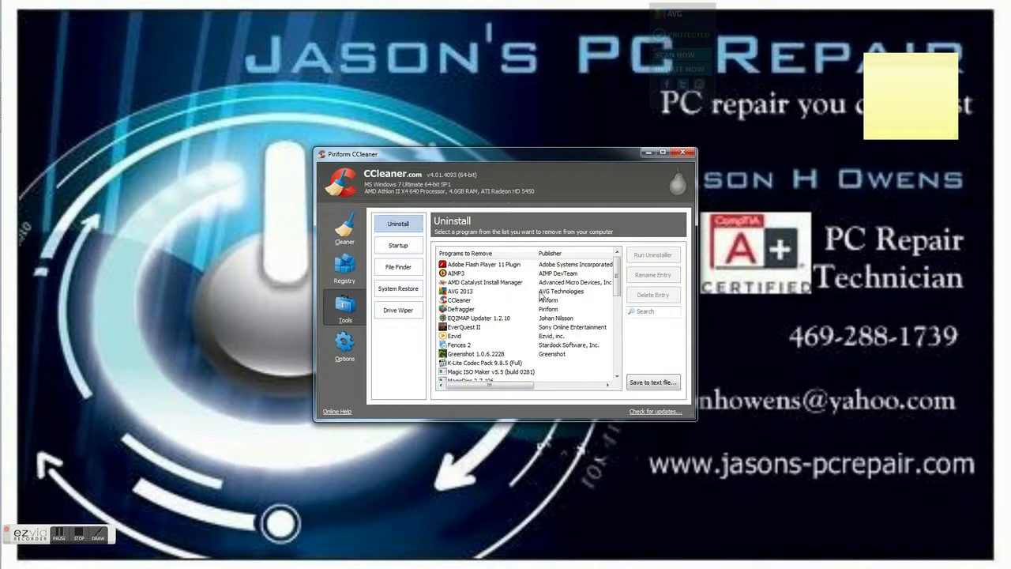
{"action": "mouse_move", "coordinate": [616, 269]}
{"action": "left_mouse_down"}
{"action": "mouse_move", "coordinate": [621, 283]}
{"action": "mouse_move", "coordinate": [623, 271]}
{"action": "left_mouse_up"}
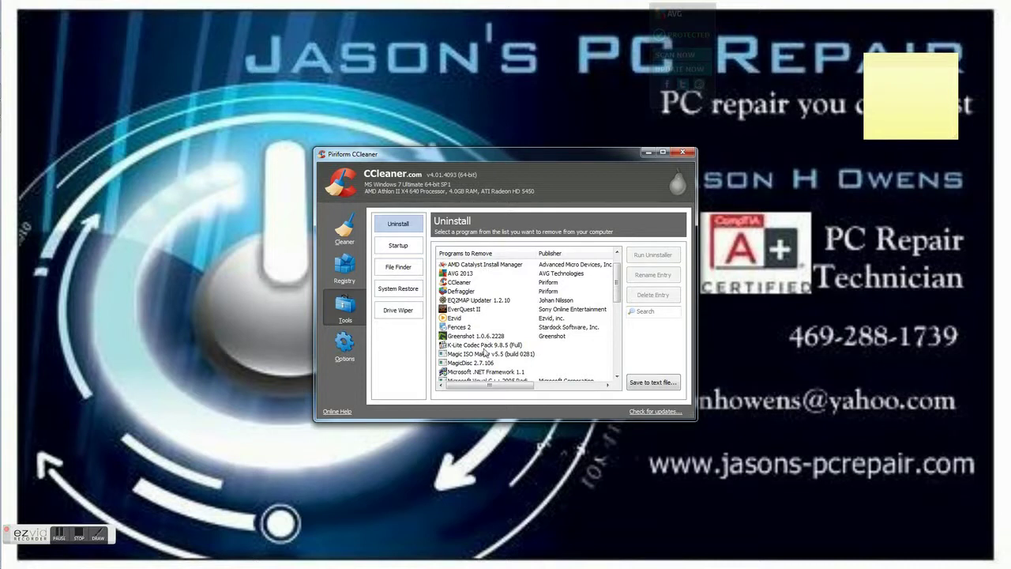
- Disable the MagicDisc.lnk entry among the Windows startup programs and enable it again
{"action": "left_click", "coordinate": [396, 245]}
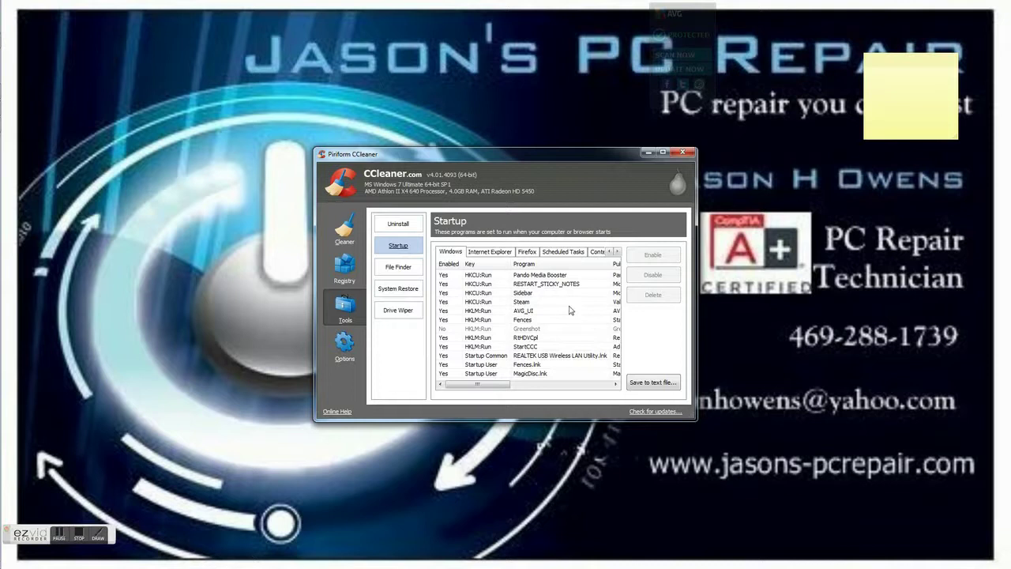
{"action": "scroll", "coordinate": [570, 308], "scroll_direction": "right", "scroll_amount": 2}
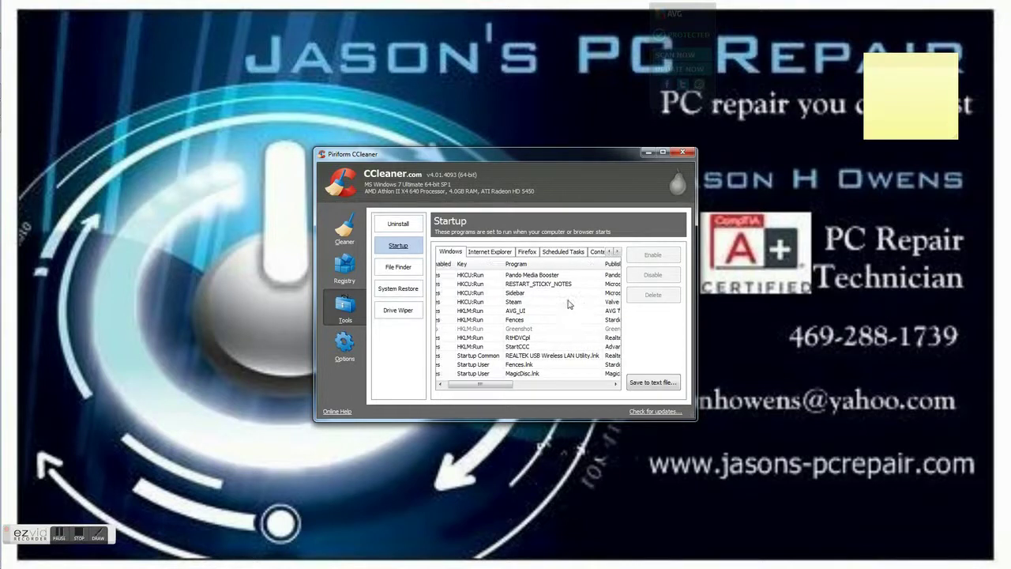
{"action": "left_click", "coordinate": [465, 373]}
{"action": "scroll", "coordinate": [459, 384], "scroll_direction": "left", "scroll_amount": 2}
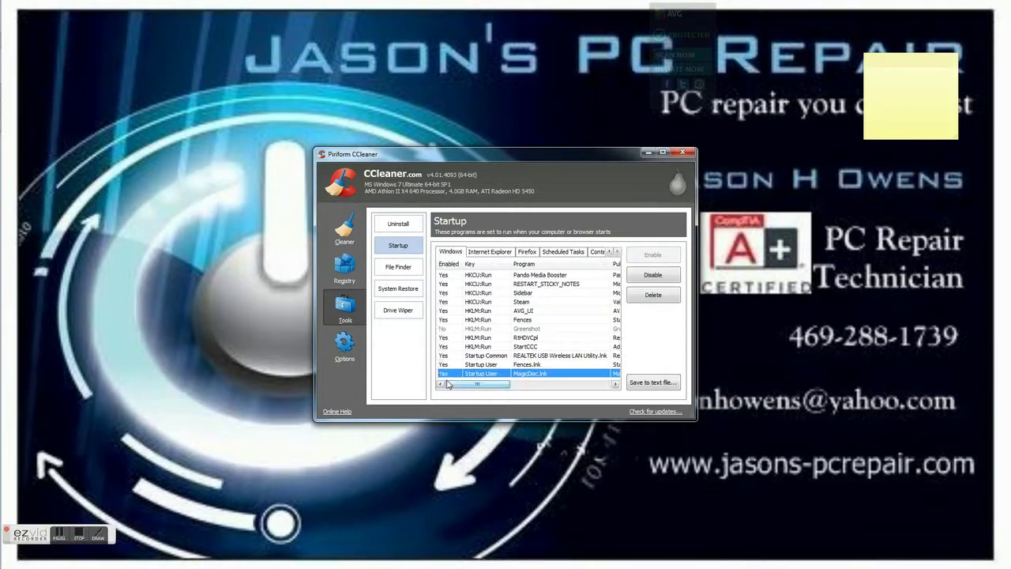
{"action": "left_click", "coordinate": [656, 280]}
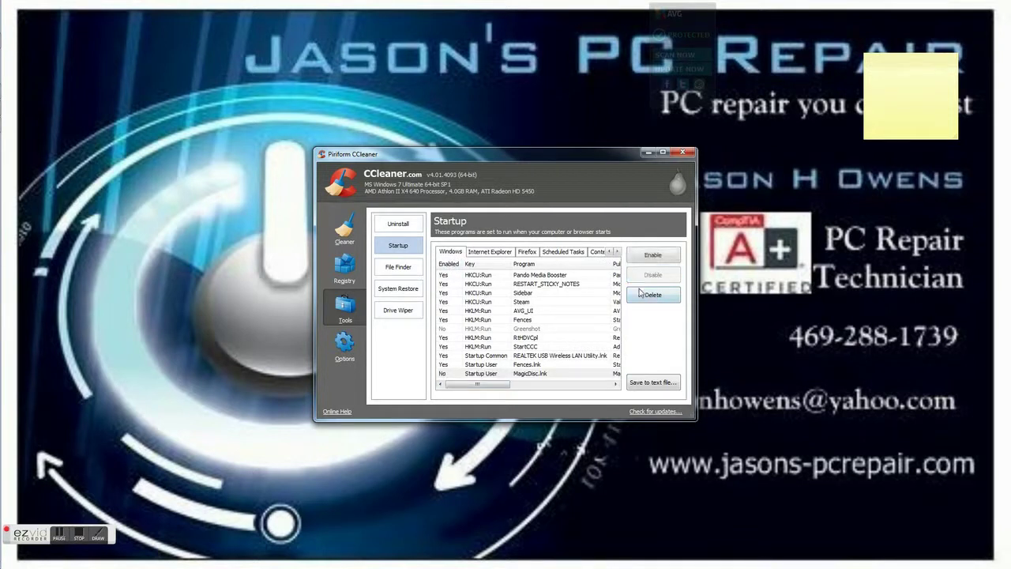
{"action": "left_click", "coordinate": [447, 375]}
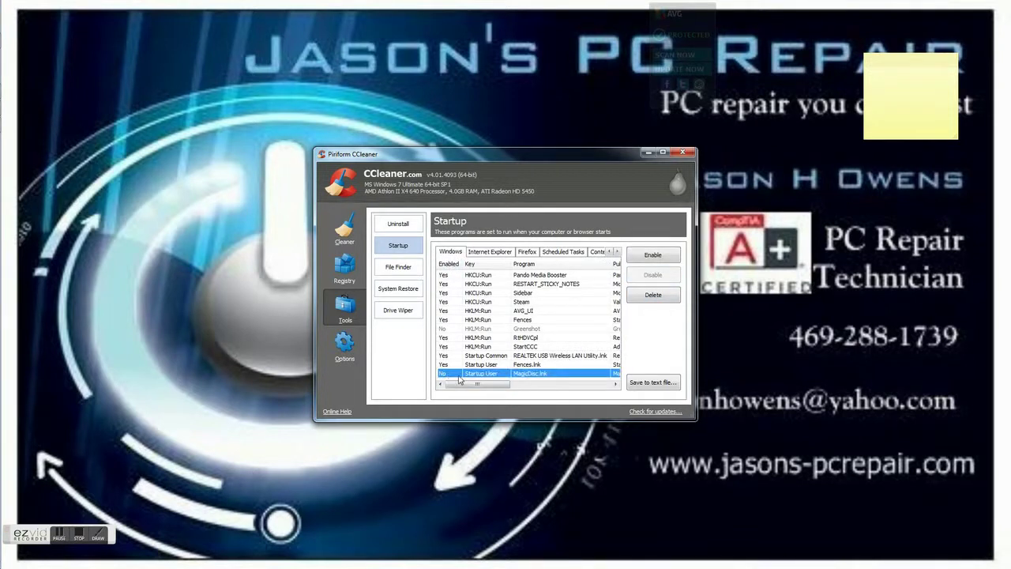
{"action": "left_click", "coordinate": [656, 255]}
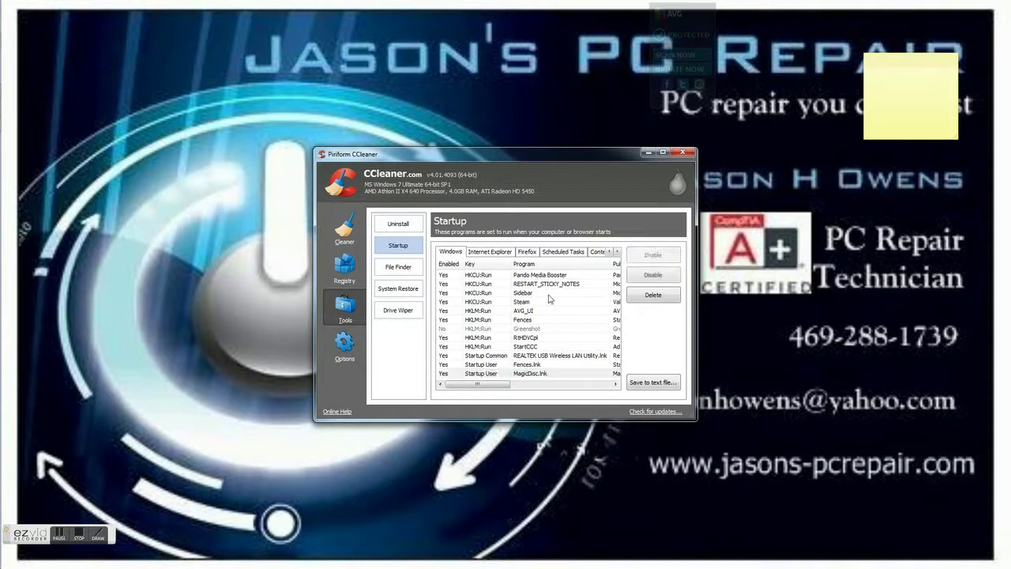
- Examine the startup entries for Internet Explorer, Firefox, Scheduled Tasks and the Context Menu
{"action": "left_click", "coordinate": [491, 252]}
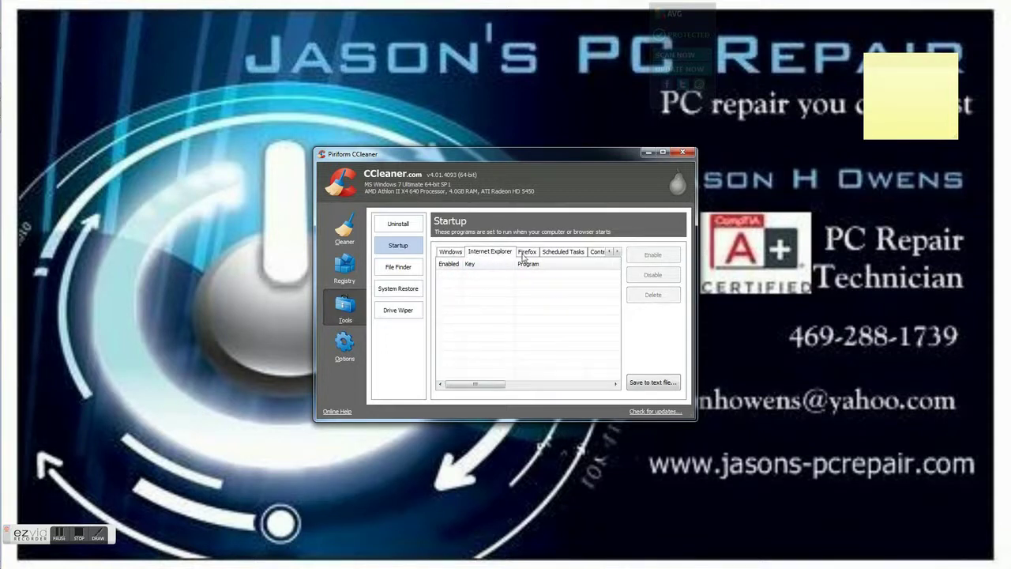
{"action": "left_click", "coordinate": [525, 252]}
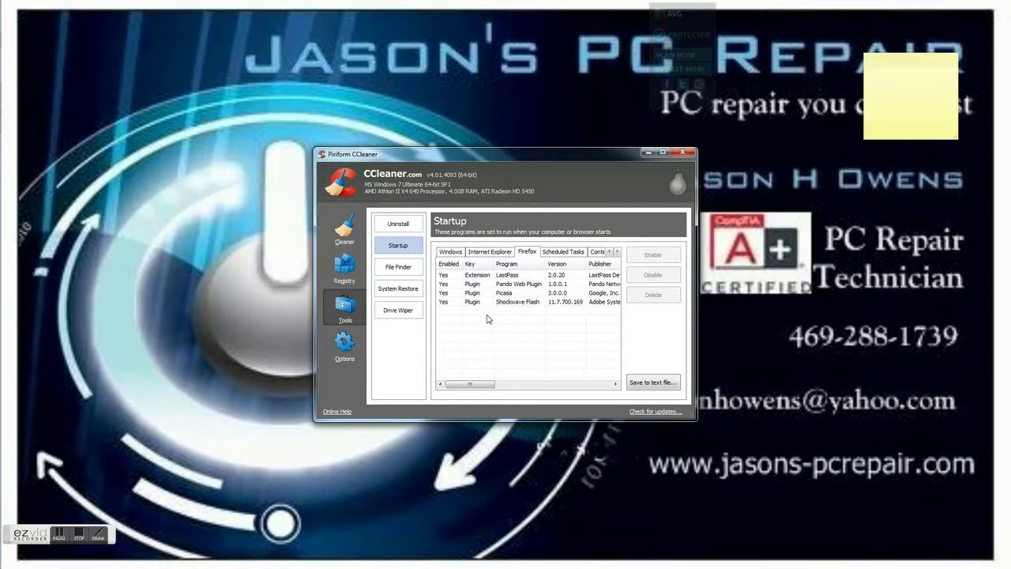
{"action": "left_click", "coordinate": [565, 252]}
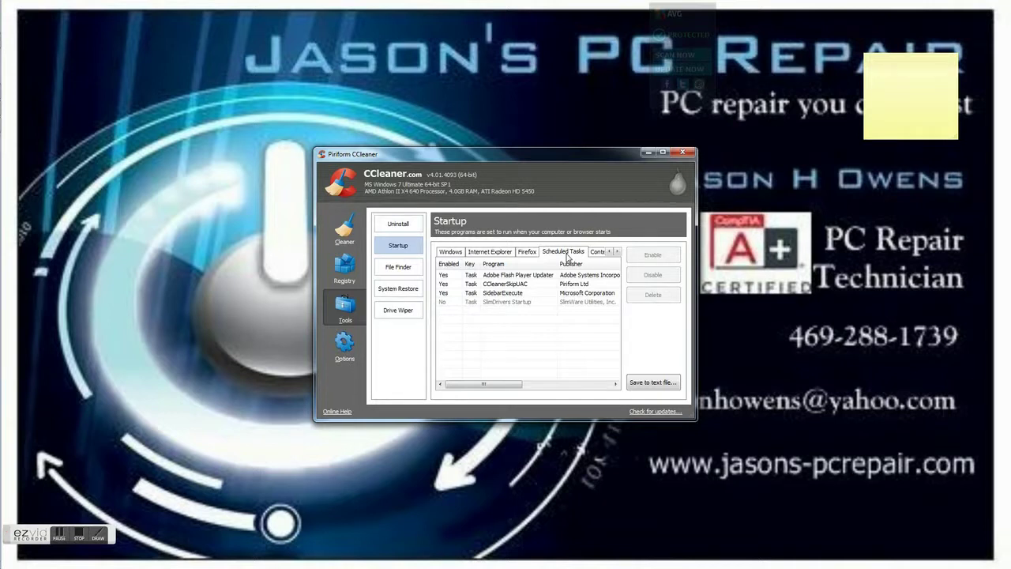
{"action": "left_click", "coordinate": [617, 251]}
{"action": "left_click", "coordinate": [591, 253]}
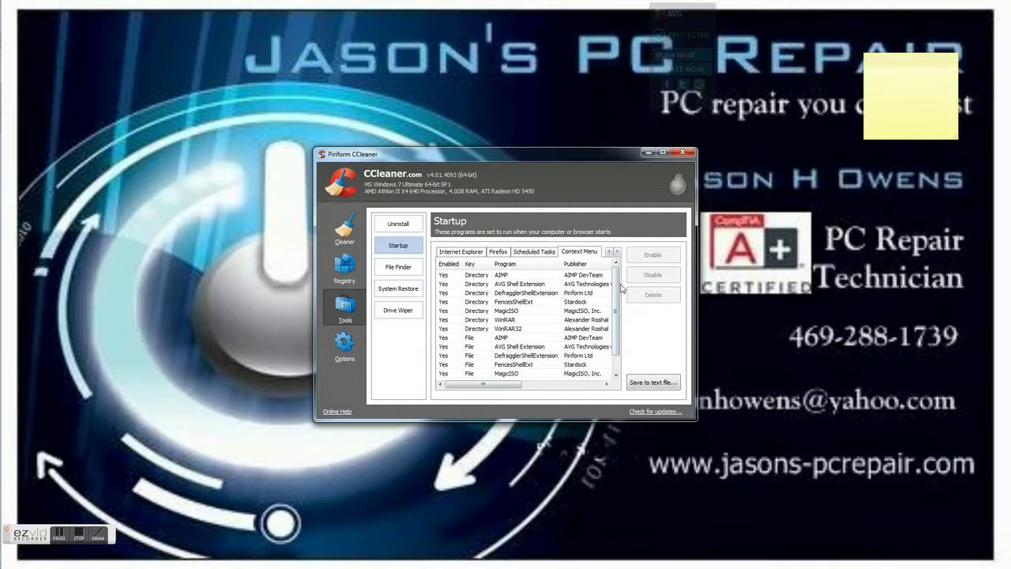
{"action": "left_click_drag", "start_coordinate": [621, 330], "coordinate": [615, 368]}
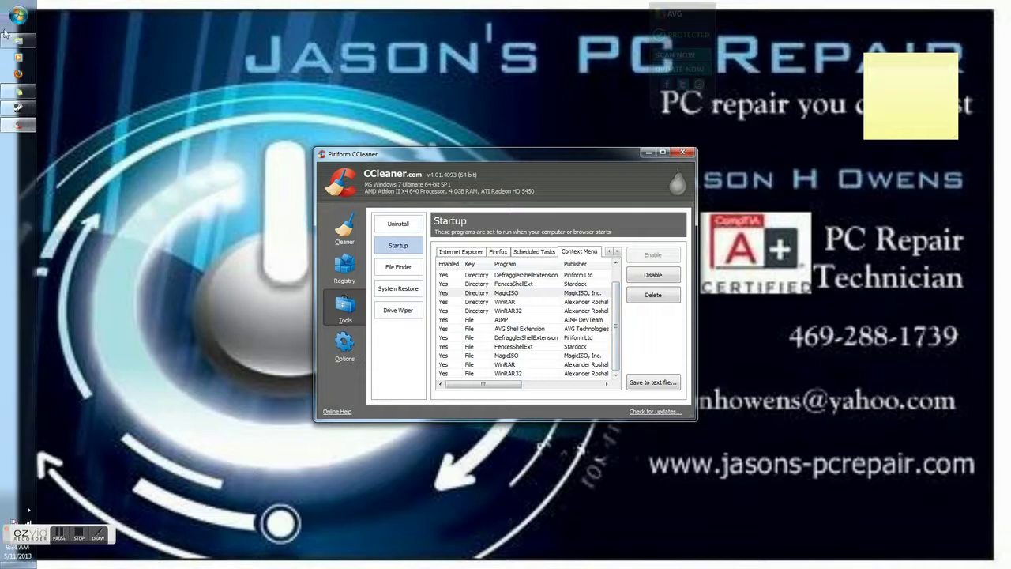
{"action": "left_click", "coordinate": [21, 14]}
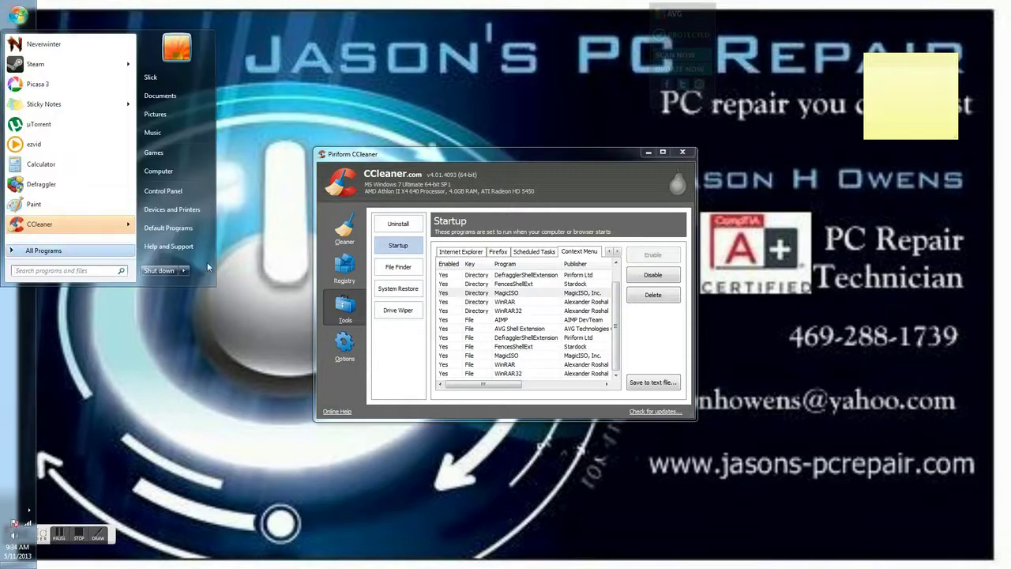
{"action": "left_click", "coordinate": [425, 187]}
{"action": "left_click", "coordinate": [345, 344]}
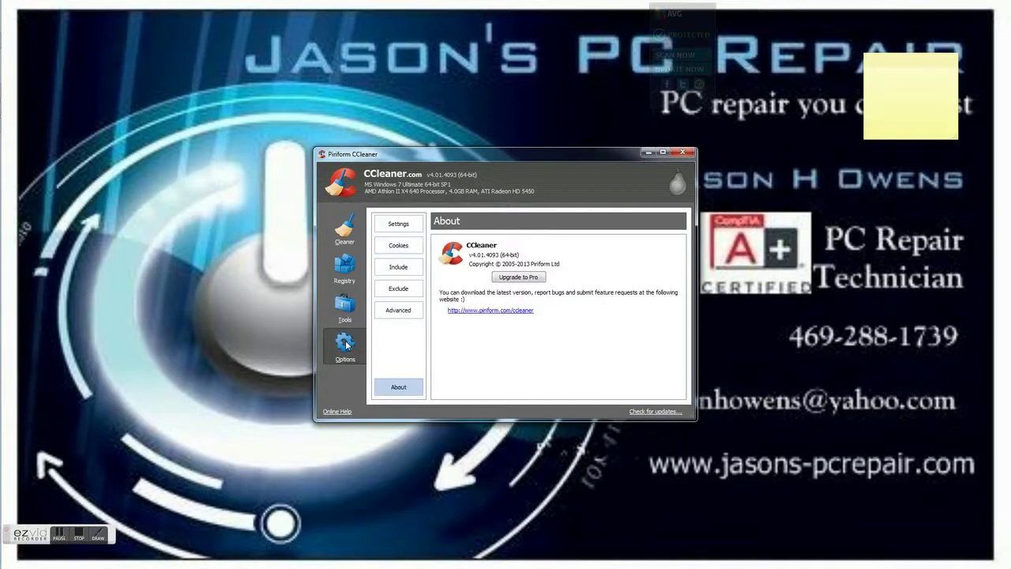
{"action": "left_click", "coordinate": [346, 312]}
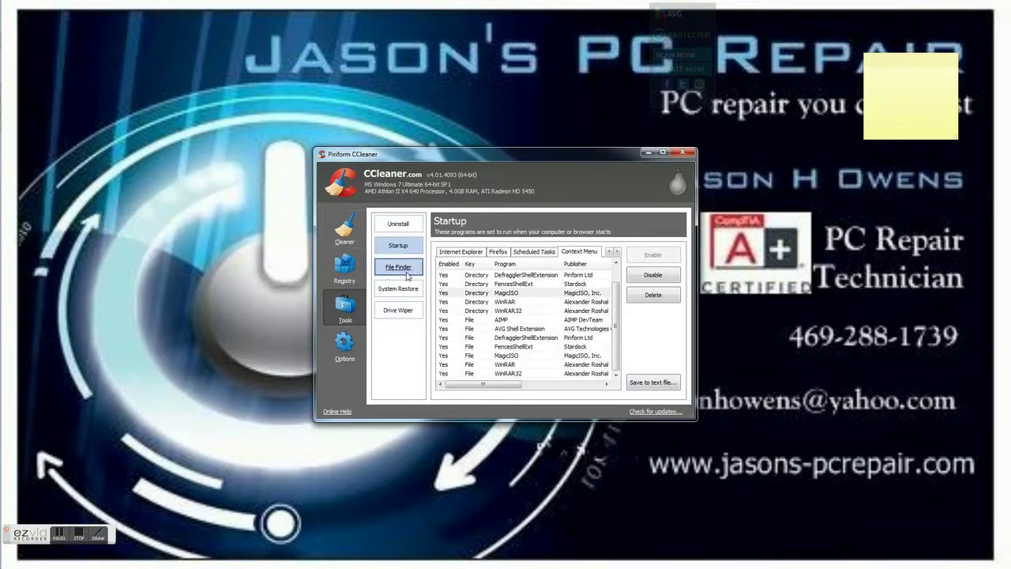
- Examine the duplicate File Finder options, the System Restore points and the Drive Wiper settings
{"action": "left_click", "coordinate": [398, 267]}
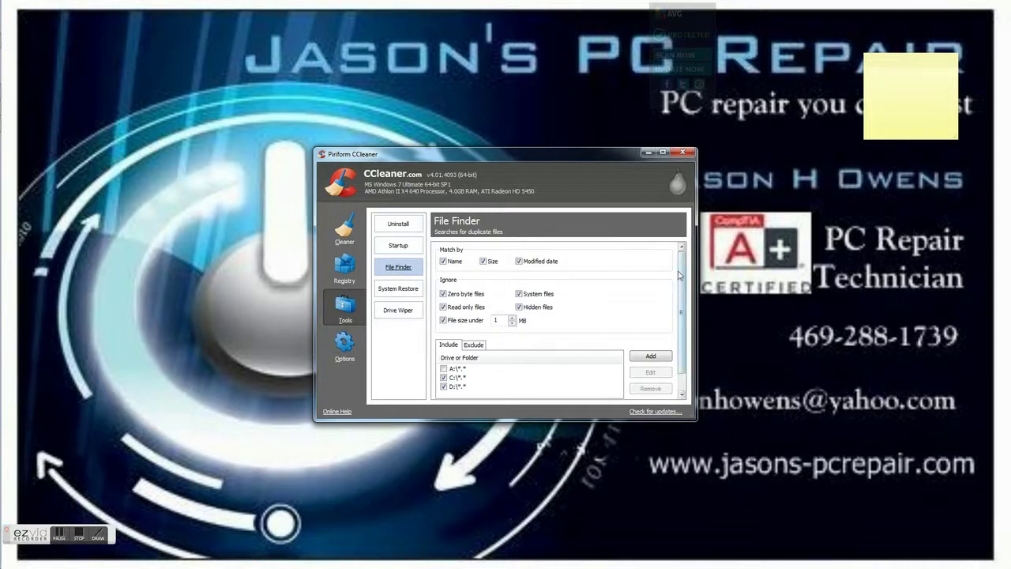
{"action": "left_click_drag", "start_coordinate": [681, 275], "coordinate": [688, 364]}
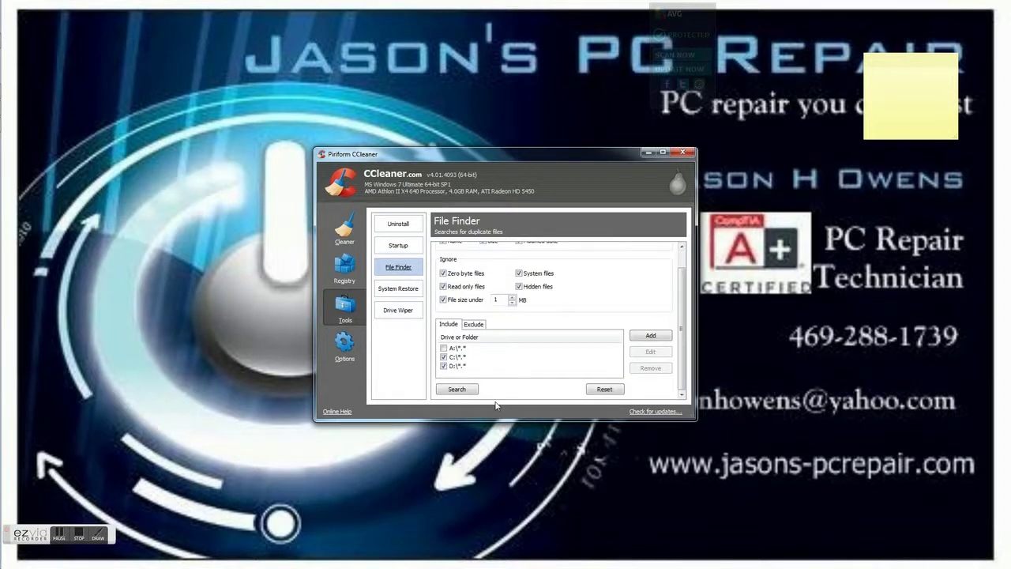
{"action": "left_click", "coordinate": [10, 19]}
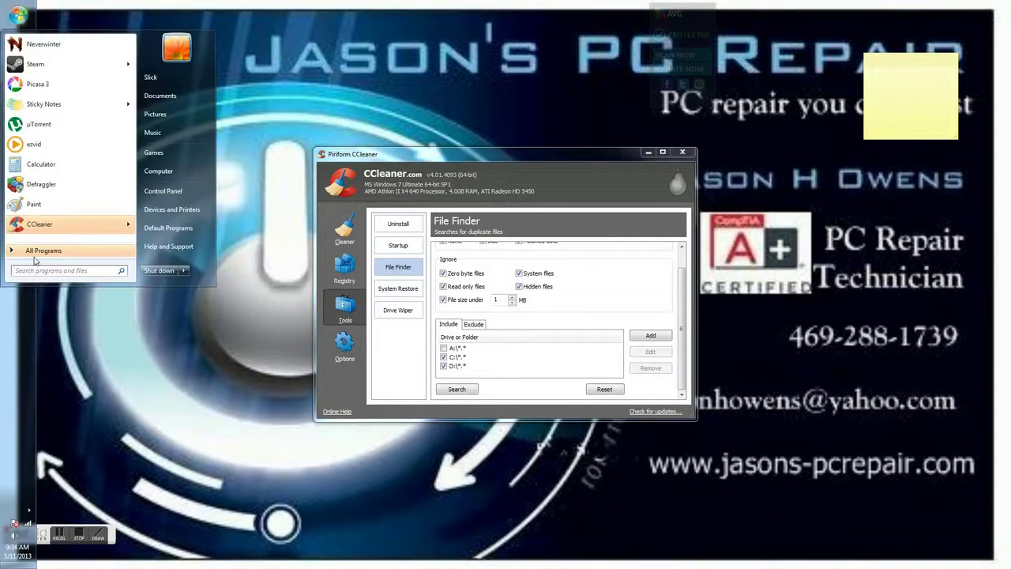
{"action": "left_click", "coordinate": [621, 314]}
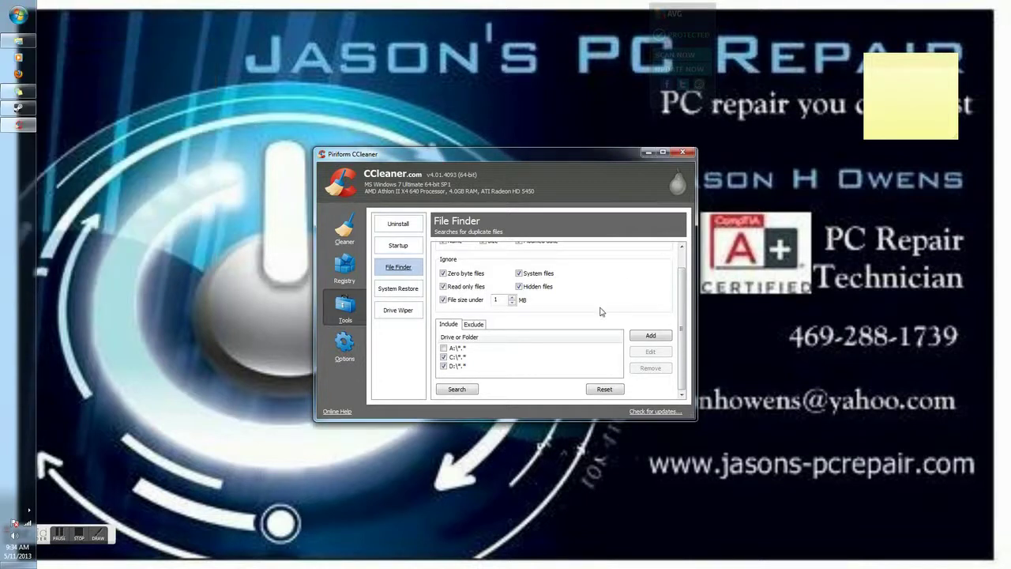
{"action": "left_click", "coordinate": [398, 288]}
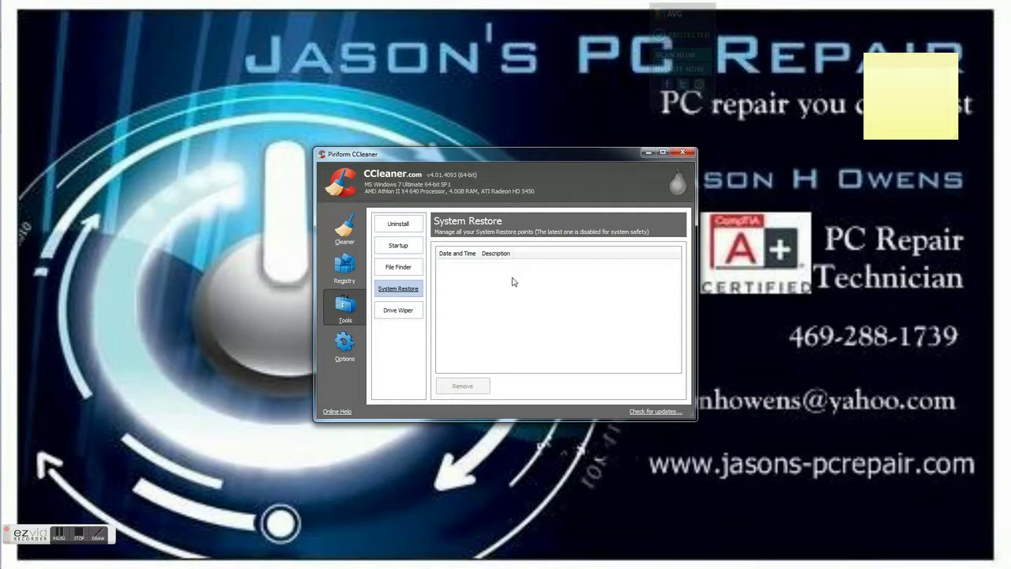
{"action": "left_click", "coordinate": [397, 311]}
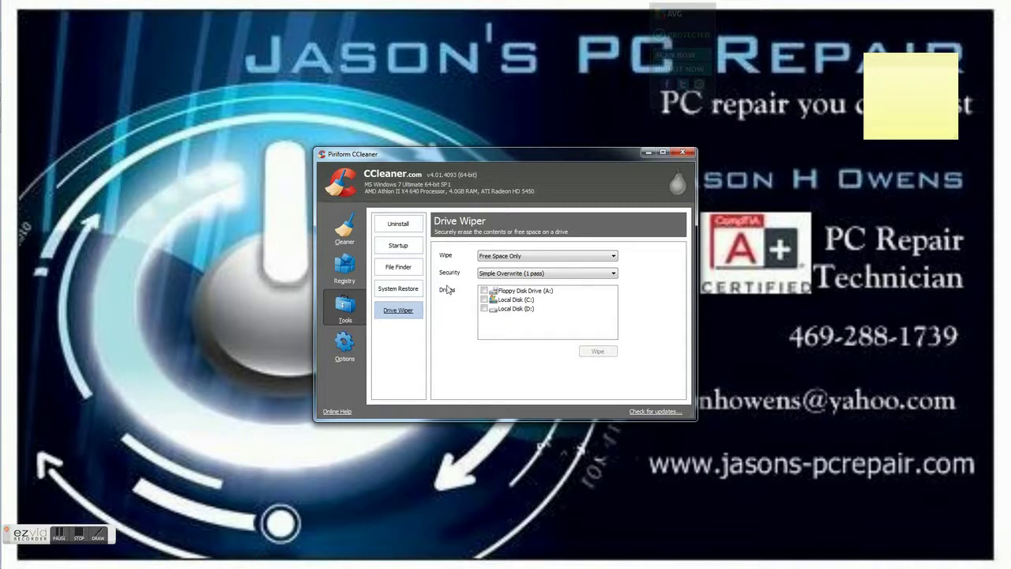
- Open the program's basic settings and look over the secure deletion and free space wiping options
{"action": "left_click", "coordinate": [345, 350]}
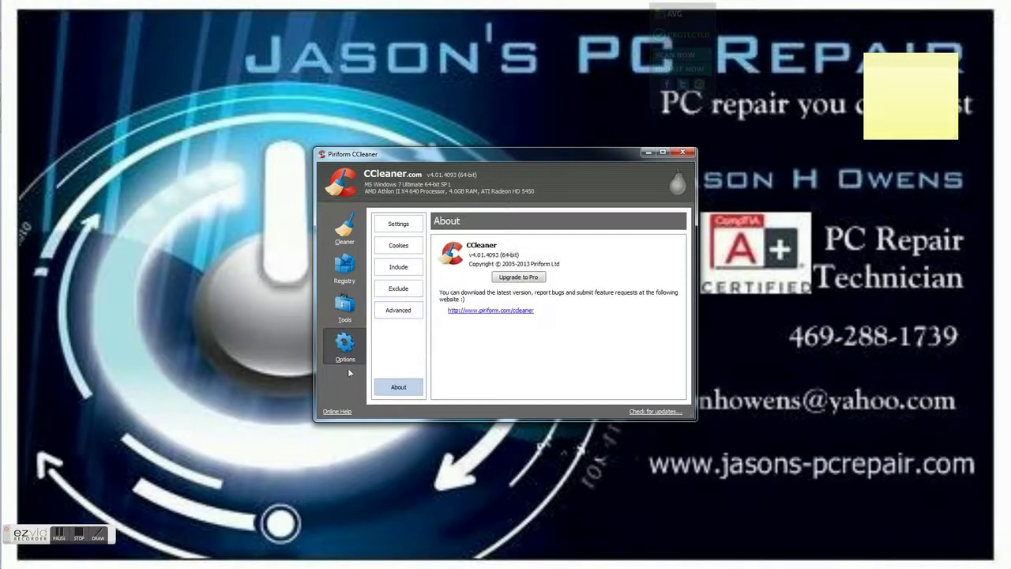
{"action": "left_click", "coordinate": [414, 226]}
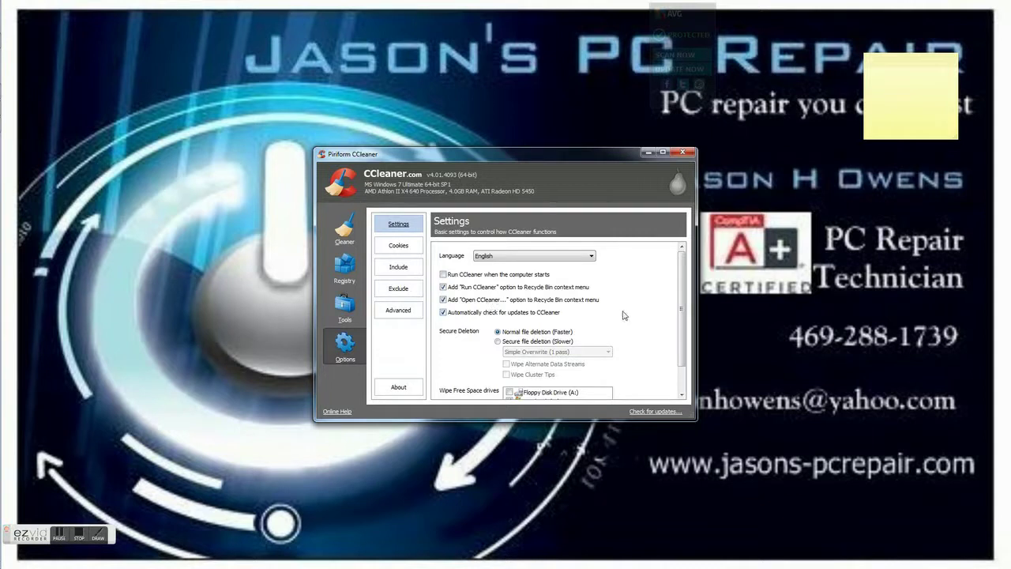
{"action": "scroll", "coordinate": [620, 302], "scroll_direction": "down", "scroll_amount": 1}
{"action": "scroll", "coordinate": [612, 280], "scroll_direction": "down", "scroll_amount": 1}
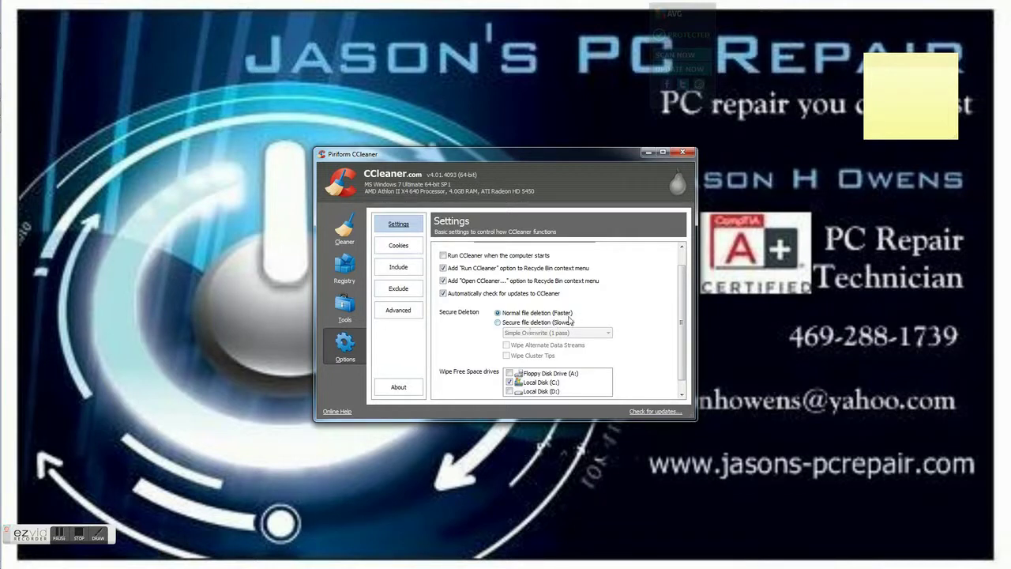
- Try secure file deletion, look through its overwrite levels, and return to normal file deletion
{"action": "left_click", "coordinate": [518, 324]}
{"action": "left_click", "coordinate": [547, 333]}
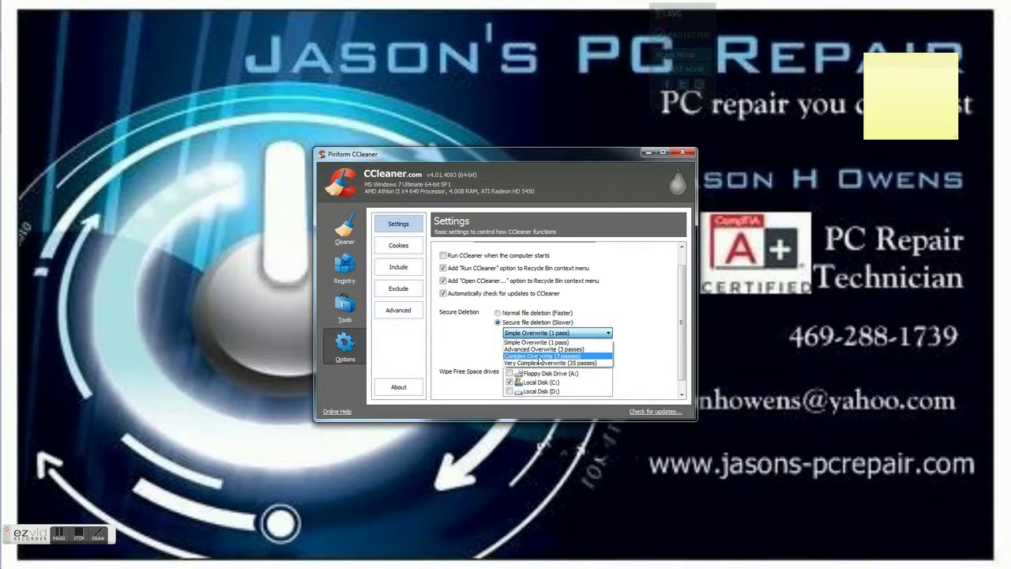
{"action": "left_click", "coordinate": [598, 309]}
{"action": "left_click", "coordinate": [498, 313]}
- Turn off automatic checking for CCleaner updates and check the free space wiping settings
{"action": "left_click", "coordinate": [496, 293]}
{"action": "scroll", "coordinate": [625, 318], "scroll_direction": "down", "scroll_amount": 1}
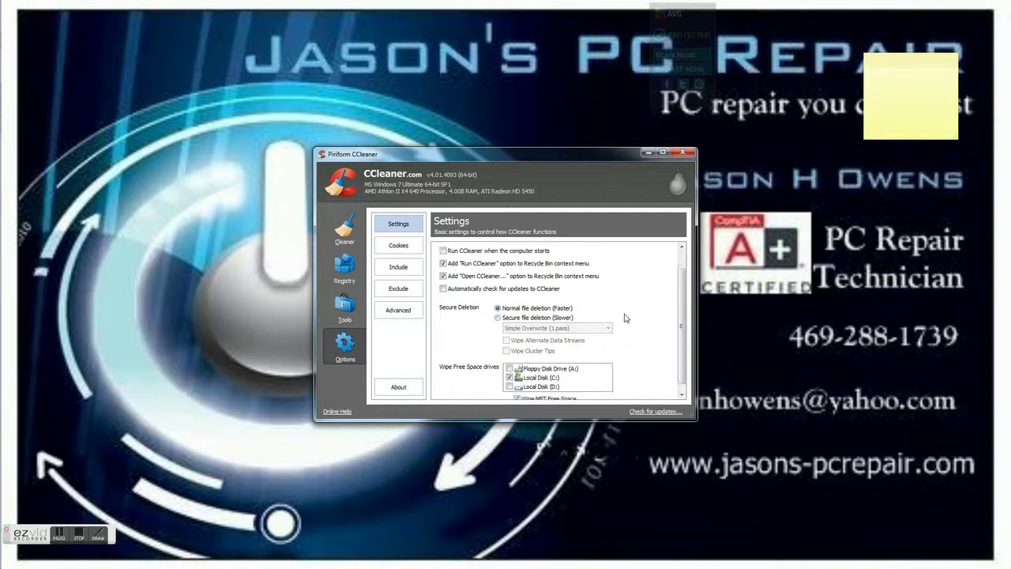
{"action": "scroll", "coordinate": [625, 318], "scroll_direction": "down", "scroll_amount": 1}
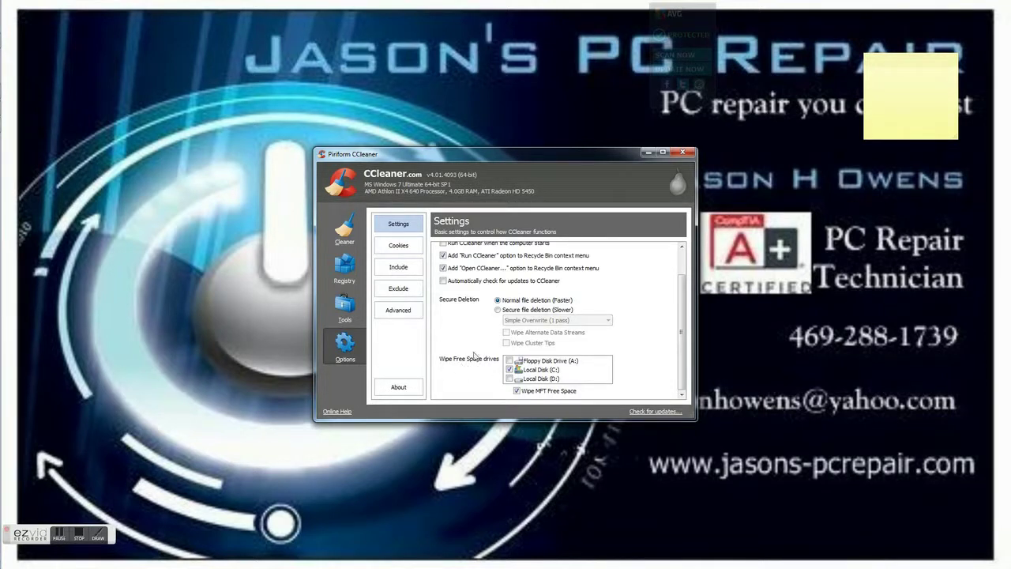
- Review the cookies to delete and keep, the custom include and exclude lists, and the advanced settings
{"action": "left_click", "coordinate": [415, 247]}
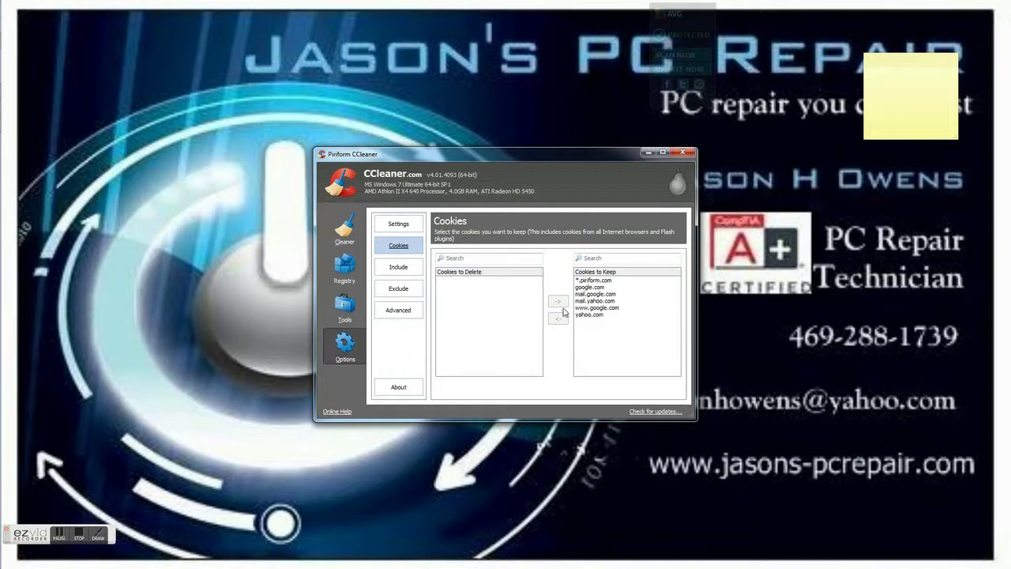
{"action": "left_click", "coordinate": [491, 261]}
{"action": "left_click", "coordinate": [409, 268]}
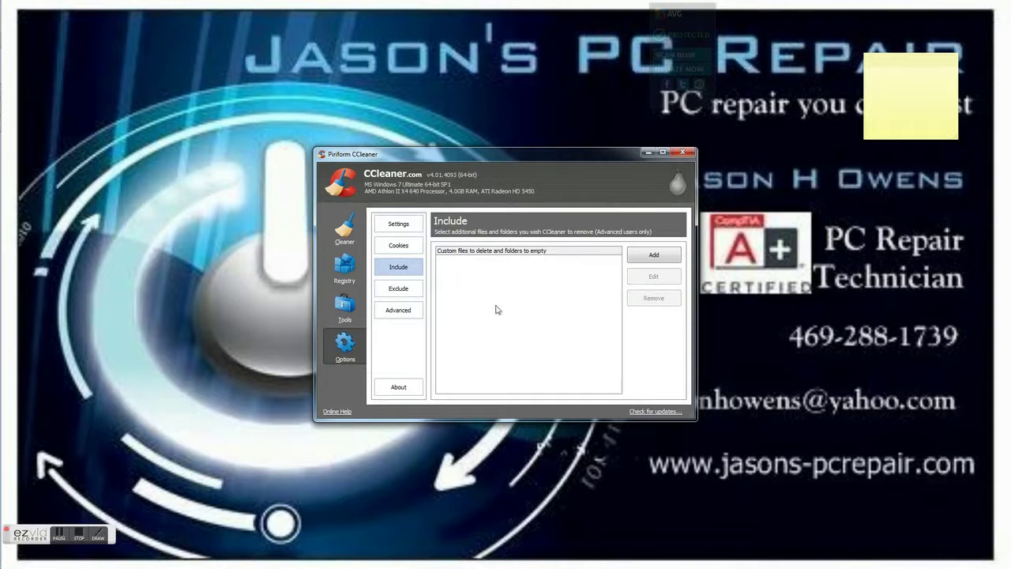
{"action": "left_click", "coordinate": [398, 289]}
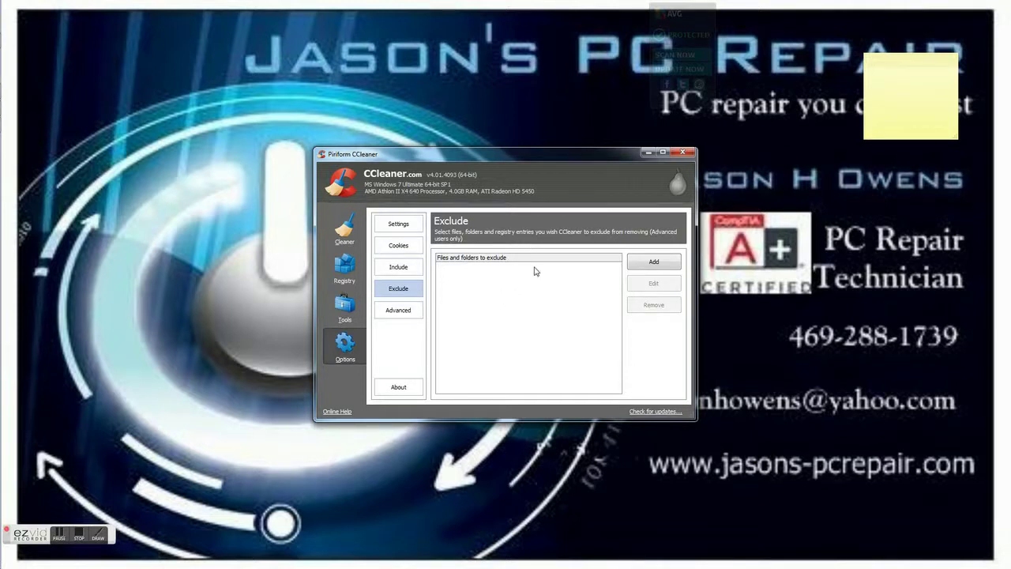
{"action": "left_click", "coordinate": [401, 311]}
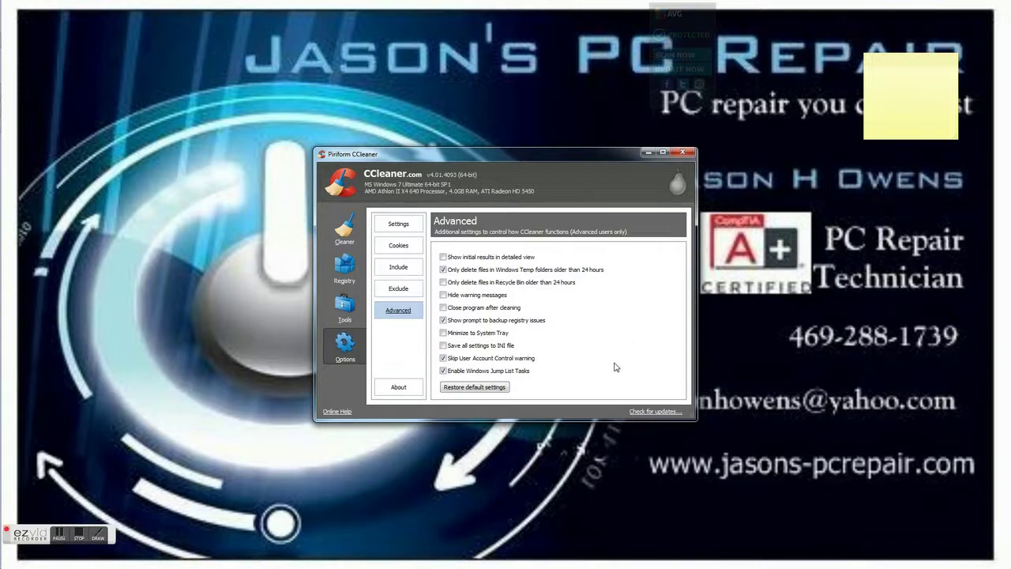
- Show CCleaner's jump list tasks on the Windows taskbar and dismiss them
{"action": "mouse_move", "coordinate": [3, 253]}
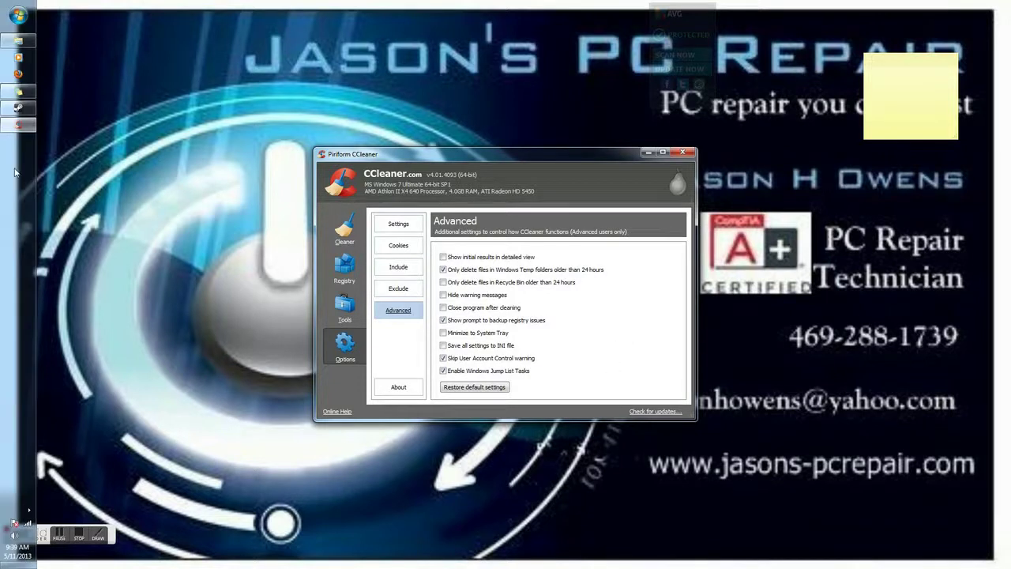
{"action": "right_click", "coordinate": [18, 127]}
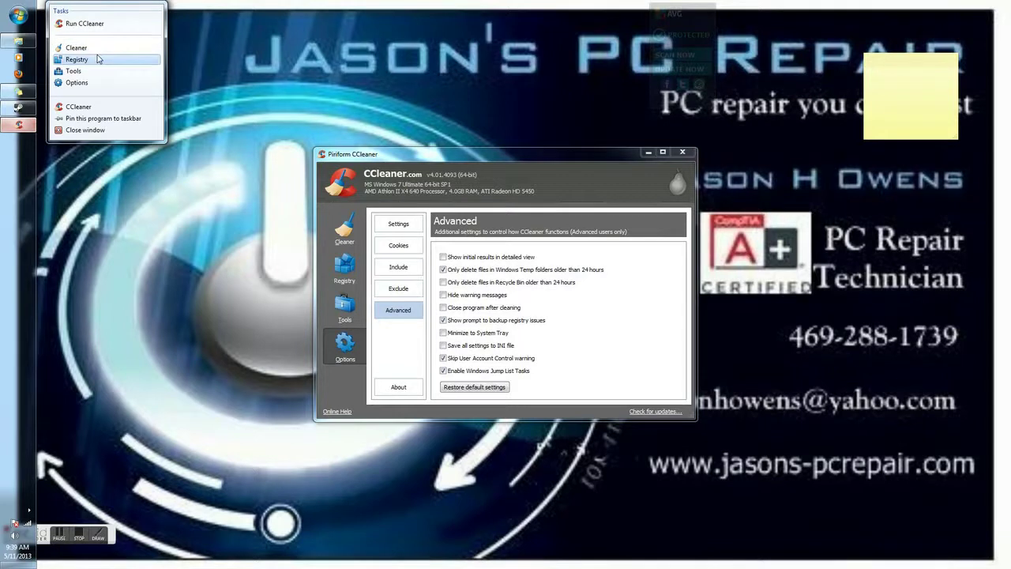
{"action": "left_click", "coordinate": [656, 354]}
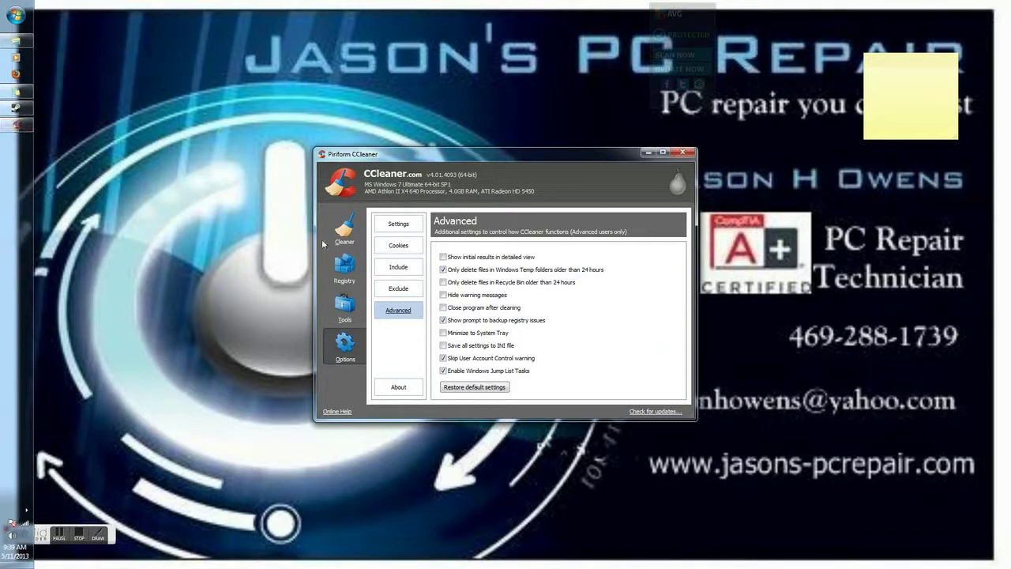